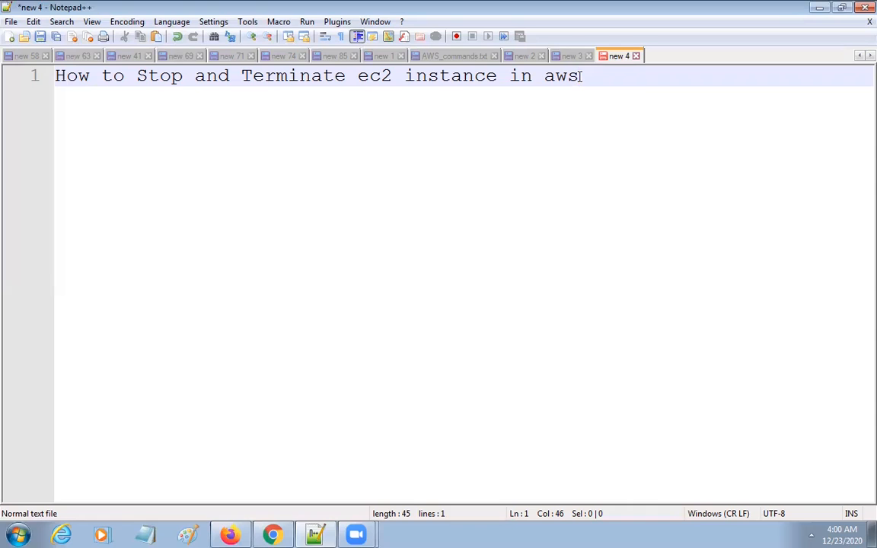
{"action": "double_click", "coordinate": [274, 80]}
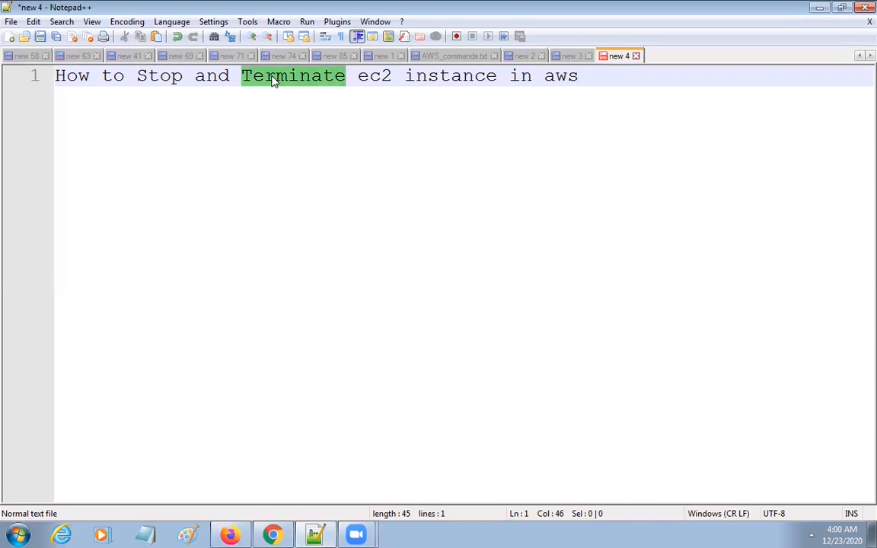
{"action": "double_click", "coordinate": [161, 79]}
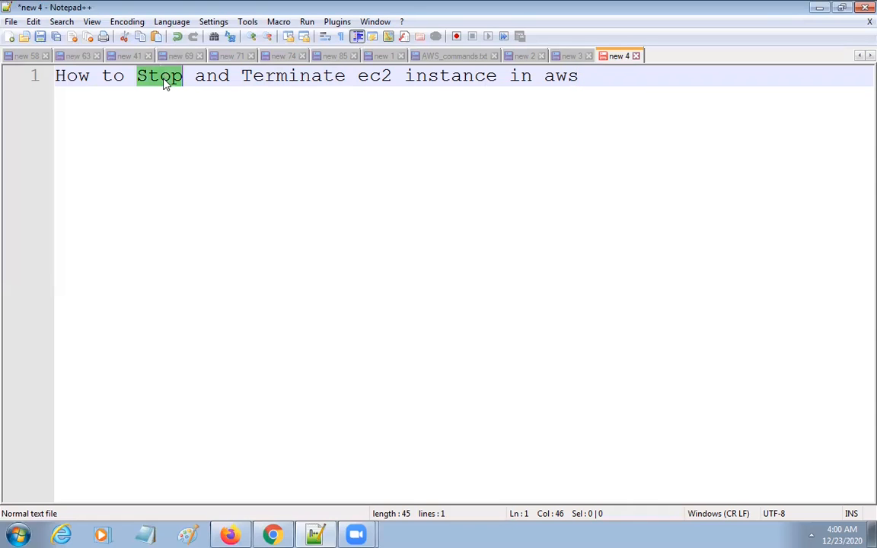
{"action": "double_click", "coordinate": [279, 78]}
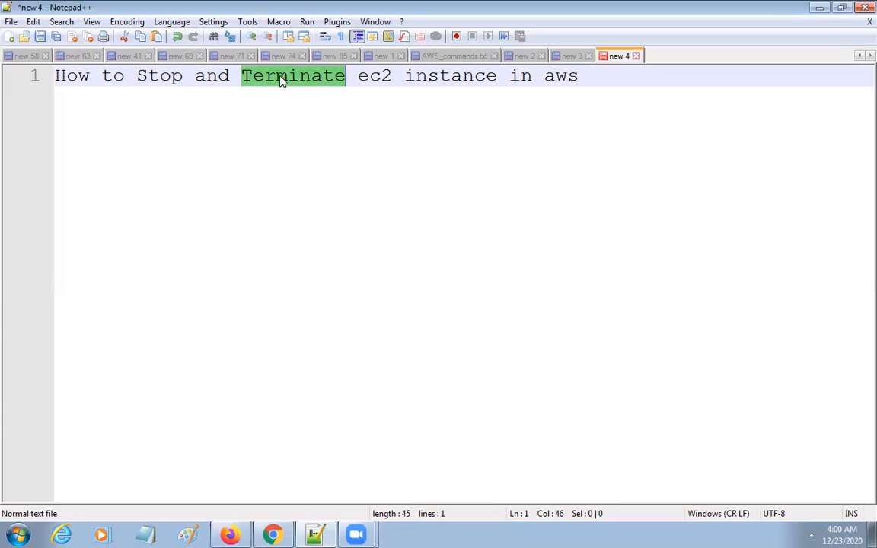
{"action": "left_click", "coordinate": [585, 79]}
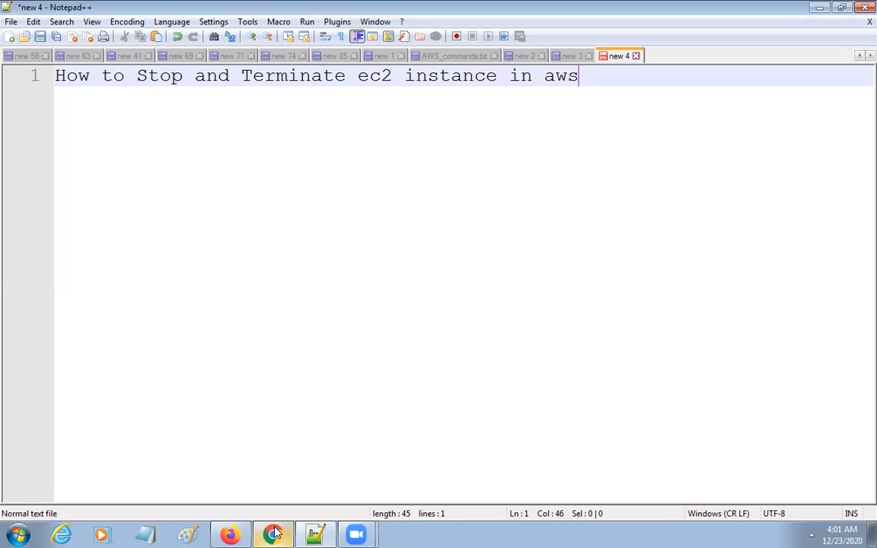
Switch to the AWS Management Console in Chrome, search the services for EC2 and open the EC2 dashboard
{"action": "mouse_move", "coordinate": [276, 534]}
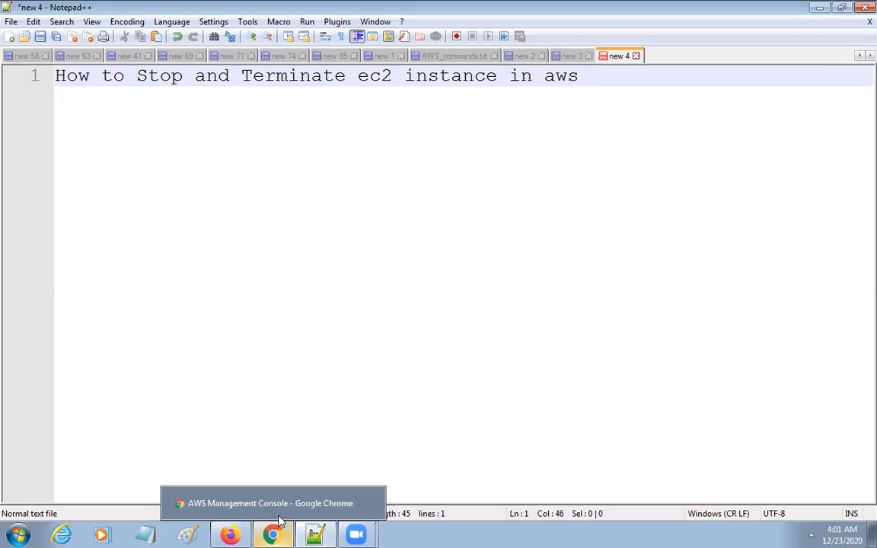
{"action": "left_click", "coordinate": [278, 503]}
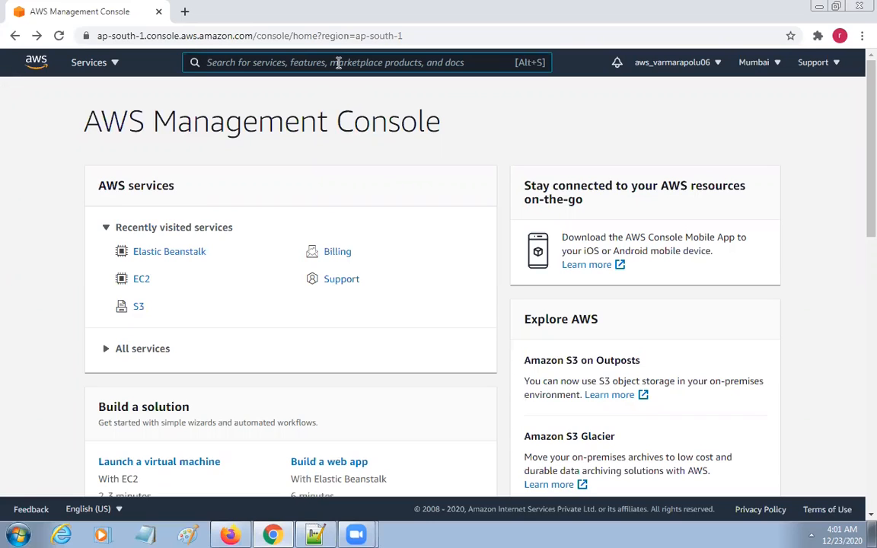
{"action": "type", "text": "E"}
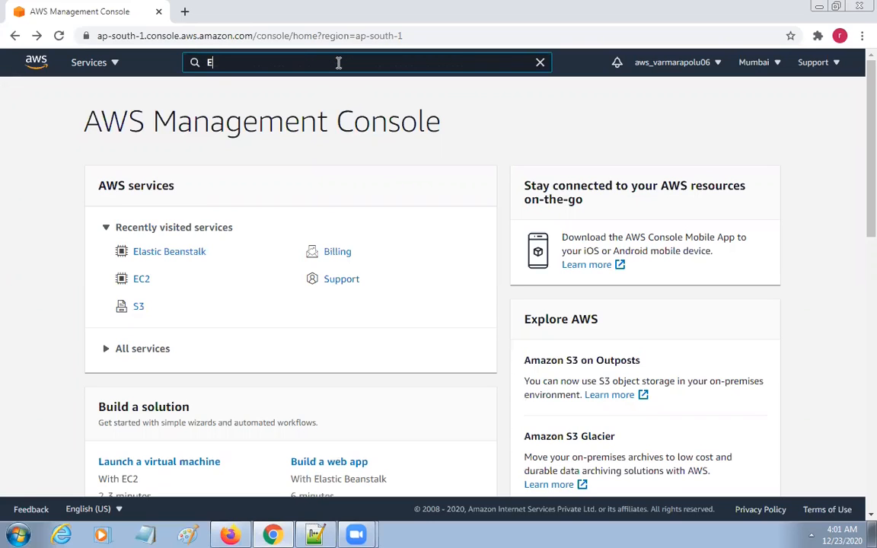
{"action": "type", "text": "C2"}
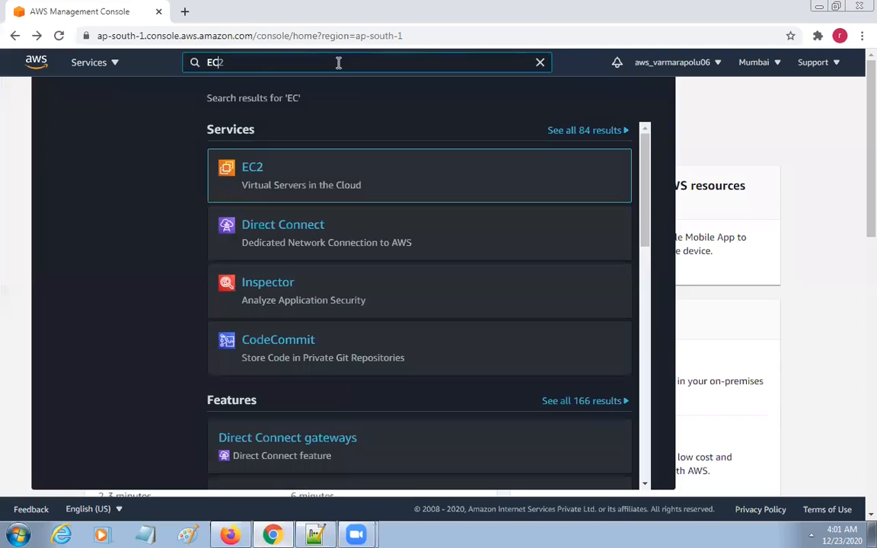
{"action": "left_click", "coordinate": [251, 169]}
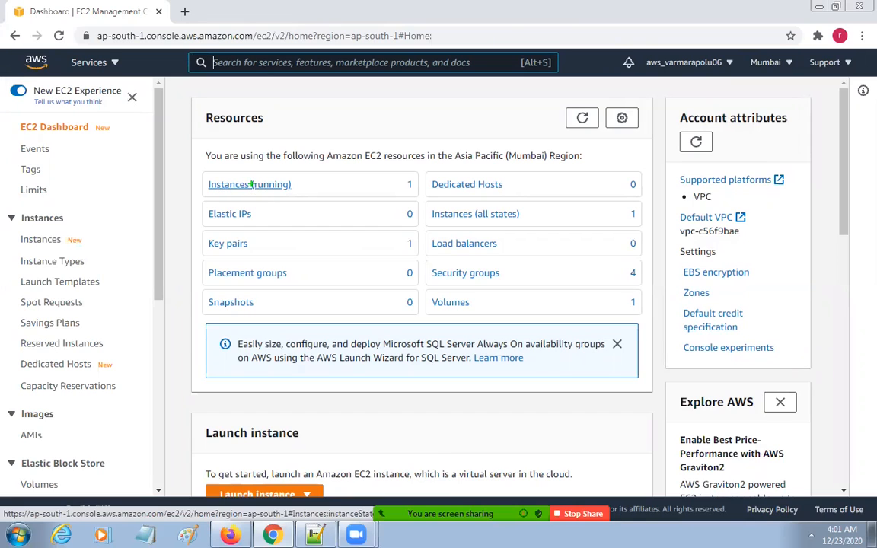
{"action": "mouse_move", "coordinate": [199, 163]}
{"action": "left_mouse_down"}
{"action": "mouse_move", "coordinate": [295, 198]}
{"action": "mouse_move", "coordinate": [428, 197]}
{"action": "mouse_move", "coordinate": [485, 228]}
{"action": "mouse_move", "coordinate": [640, 229]}
{"action": "left_mouse_up"}
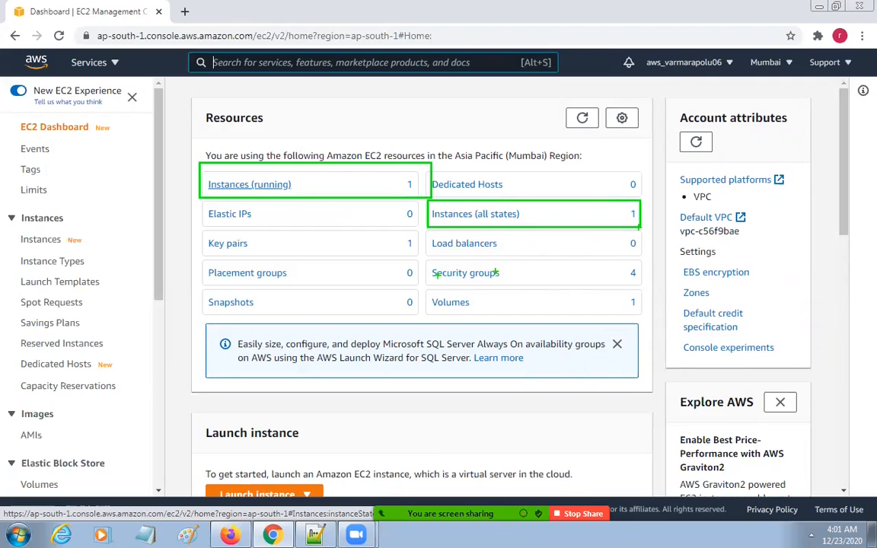
{"action": "mouse_move", "coordinate": [425, 261]}
{"action": "left_mouse_down"}
{"action": "mouse_move", "coordinate": [540, 287]}
{"action": "mouse_move", "coordinate": [647, 286]}
{"action": "left_mouse_up"}
{"action": "mouse_move", "coordinate": [430, 294]}
{"action": "left_mouse_down"}
{"action": "mouse_move", "coordinate": [548, 320]}
{"action": "mouse_move", "coordinate": [638, 321]}
{"action": "left_mouse_up"}
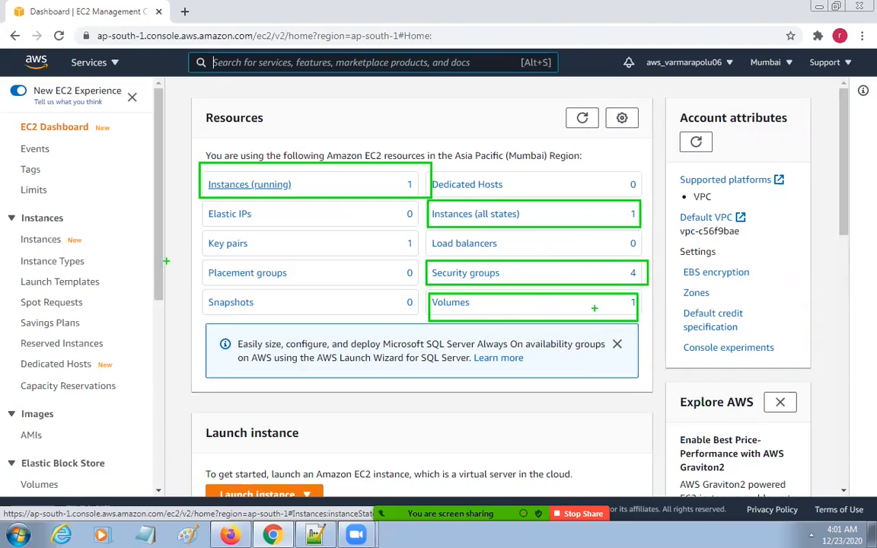
{"action": "mouse_move", "coordinate": [204, 230]}
{"action": "left_mouse_down"}
{"action": "mouse_move", "coordinate": [261, 270]}
{"action": "mouse_move", "coordinate": [418, 259]}
{"action": "left_mouse_up"}
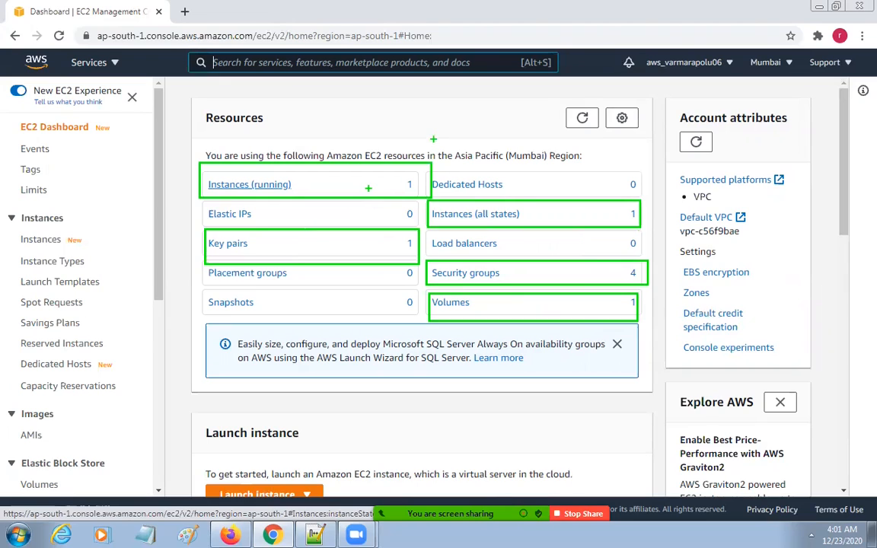
{"action": "left_click", "coordinate": [426, 125]}
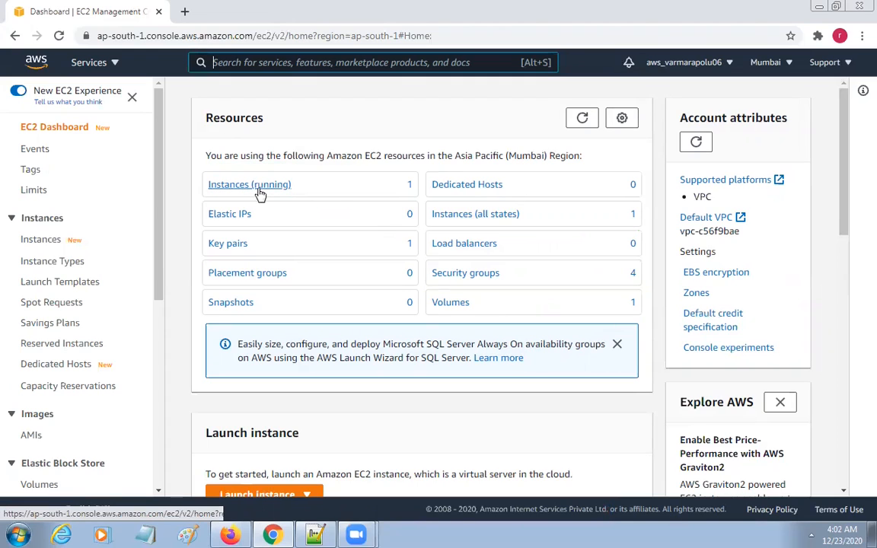
Open the list of running instances from the EC2 dashboard and remove the instance state filter
{"action": "left_click", "coordinate": [217, 190]}
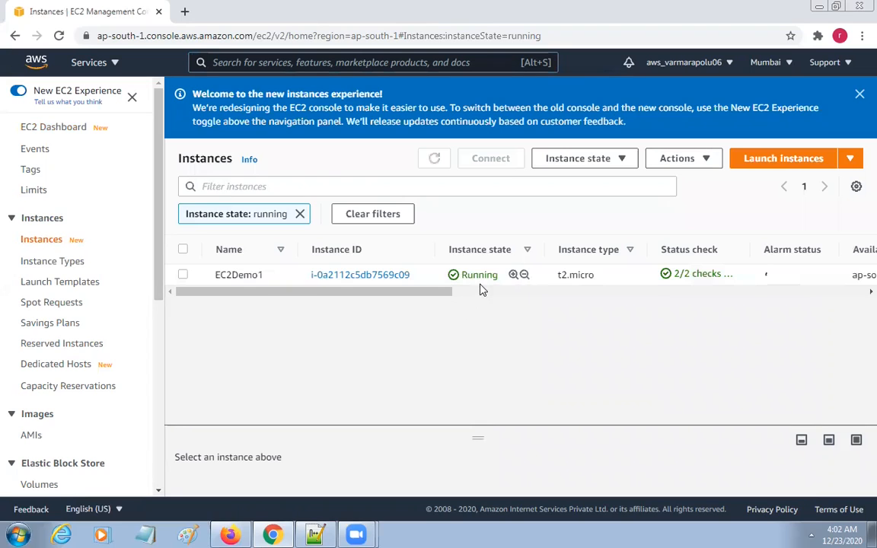
{"action": "left_click_drag", "start_coordinate": [452, 294], "coordinate": [374, 304]}
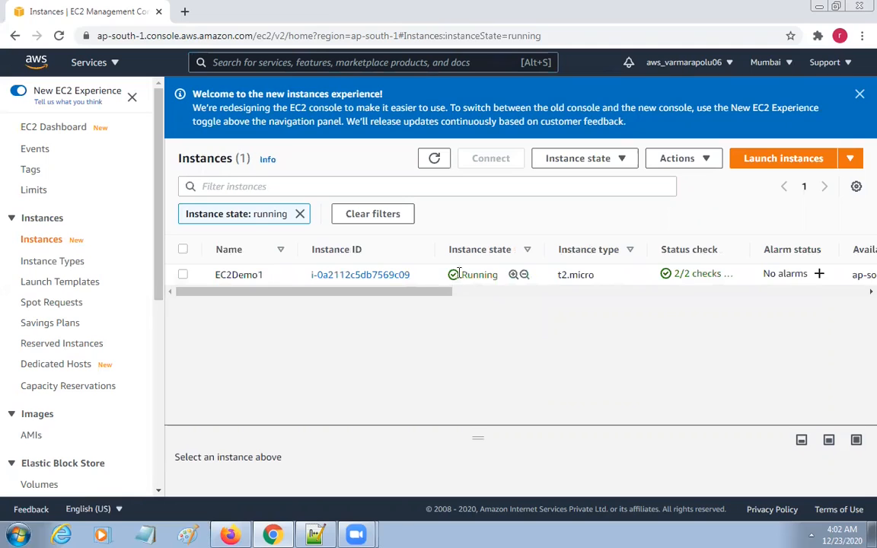
{"action": "left_click", "coordinate": [299, 213]}
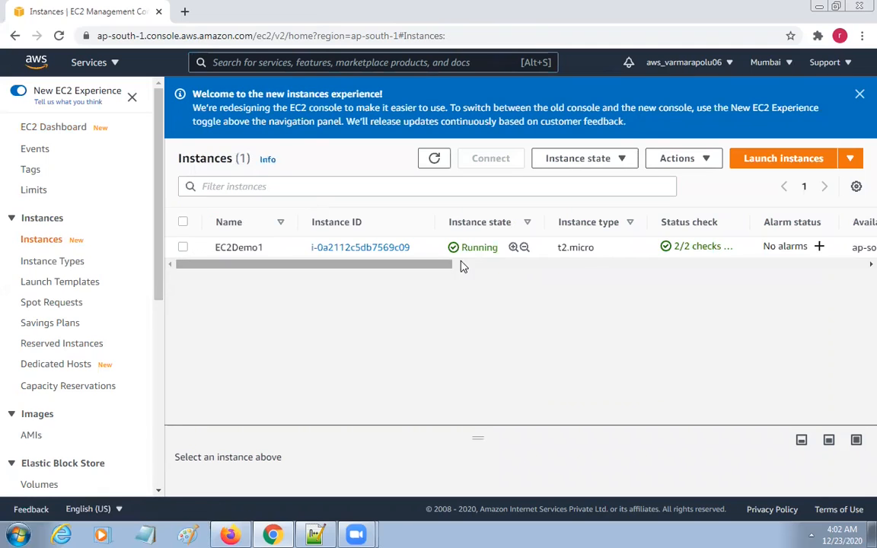
Examine the EC2Demo1 instance's details across all columns, including public IPv4 address, security group, key name and launch time
{"action": "left_click_drag", "start_coordinate": [439, 265], "coordinate": [350, 215]}
{"action": "left_click_drag", "start_coordinate": [215, 249], "coordinate": [404, 254]}
{"action": "left_click_drag", "start_coordinate": [466, 248], "coordinate": [696, 277]}
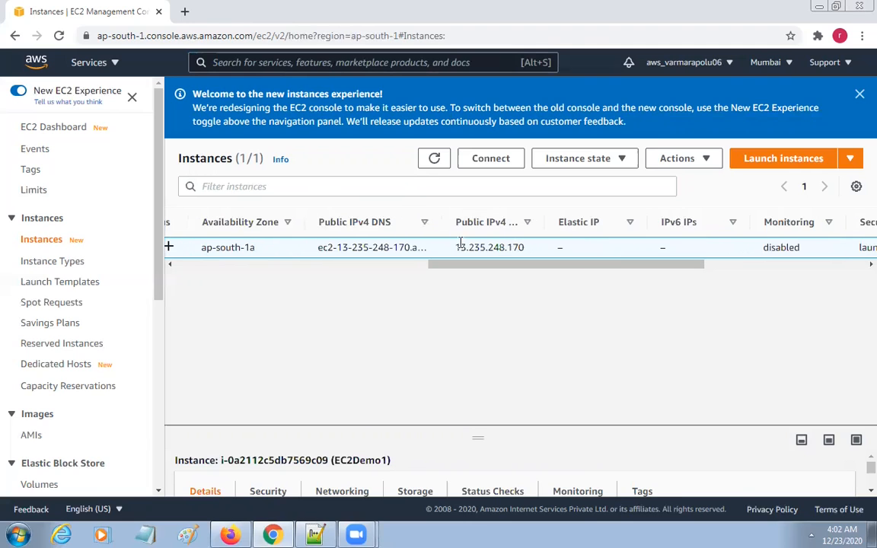
{"action": "left_click_drag", "start_coordinate": [455, 248], "coordinate": [808, 285]}
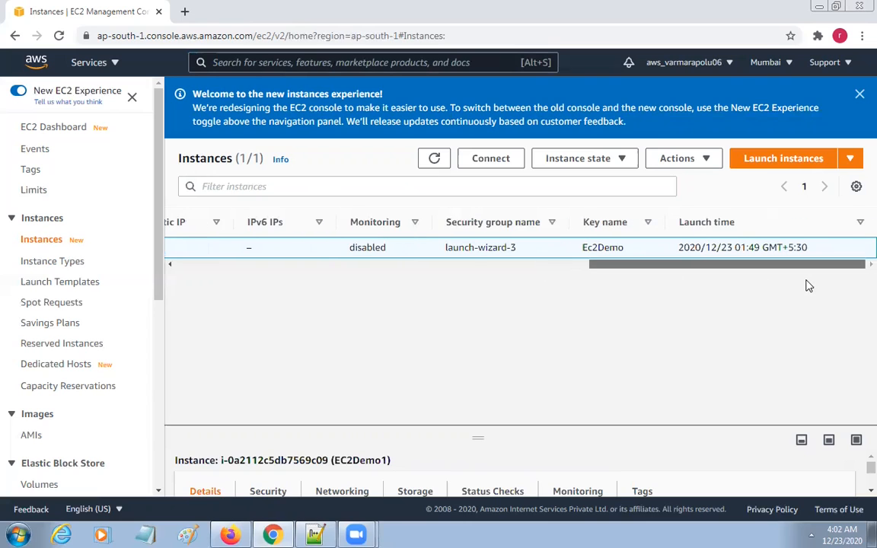
{"action": "left_click_drag", "start_coordinate": [699, 291], "coordinate": [812, 307]}
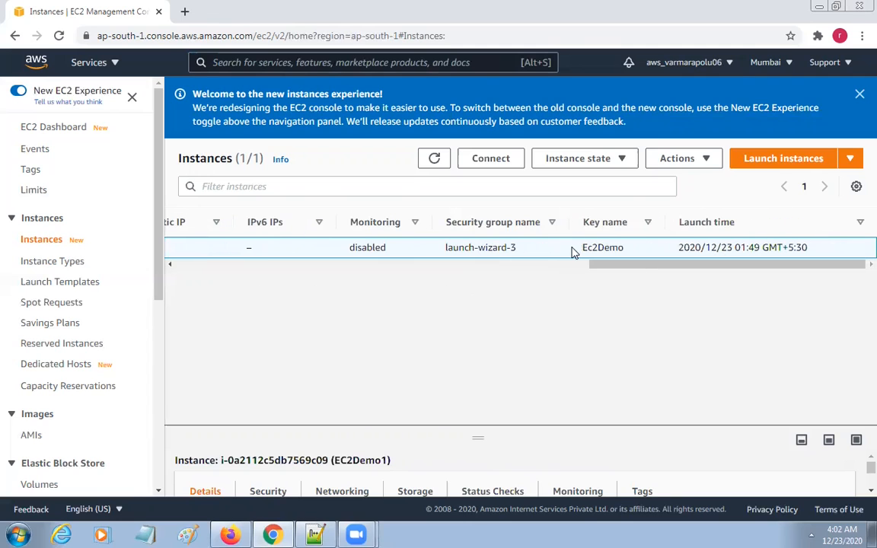
{"action": "left_click_drag", "start_coordinate": [575, 251], "coordinate": [634, 253]}
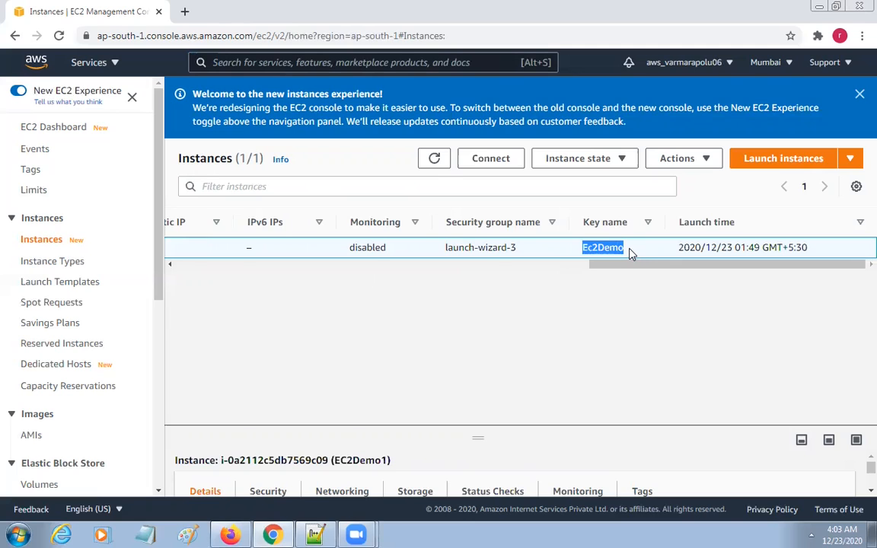
Return to the EC2 dashboard and check the Ec2Demo key files in the aws folder under Downloads in Windows Explorer
{"action": "left_click", "coordinate": [58, 128]}
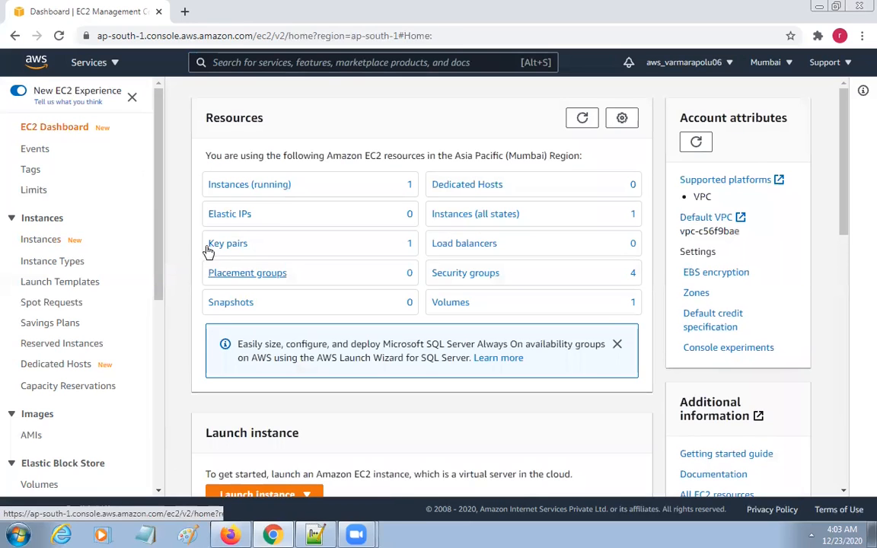
{"action": "left_click", "coordinate": [18, 535]}
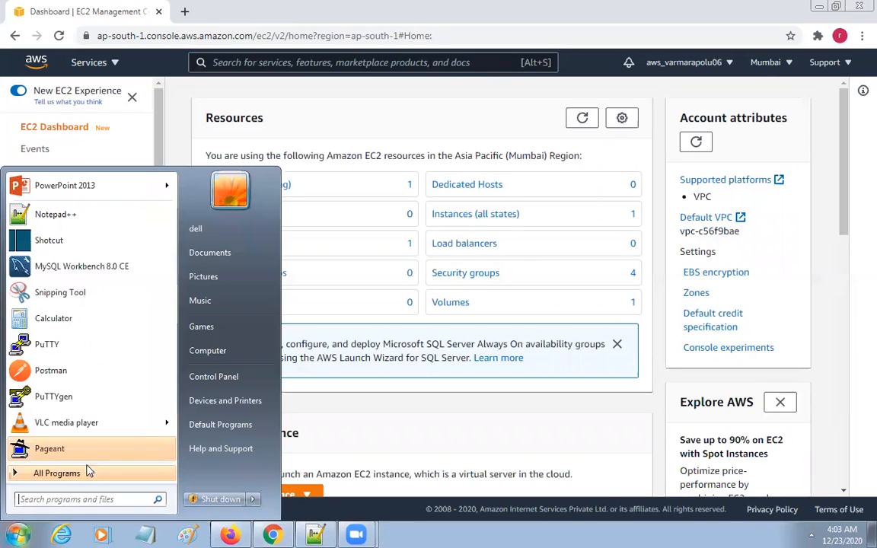
{"action": "left_click", "coordinate": [200, 355]}
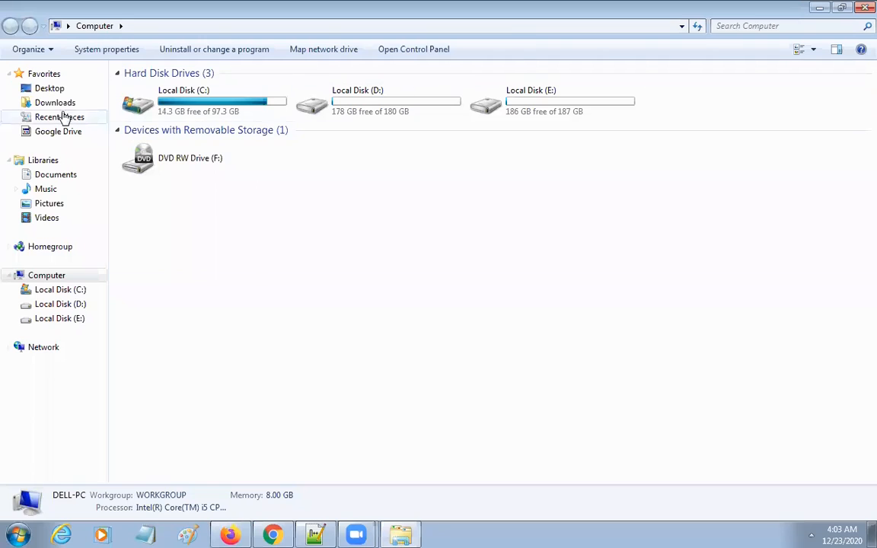
{"action": "left_click", "coordinate": [56, 104]}
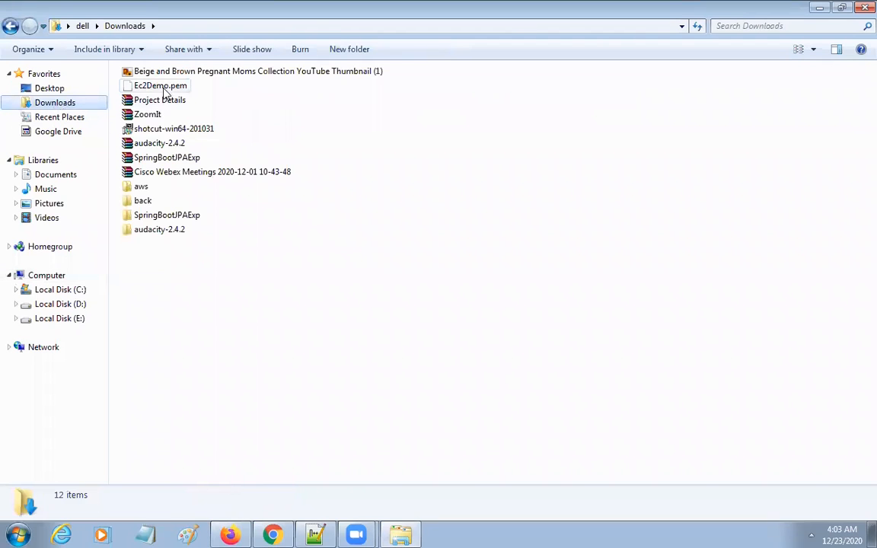
{"action": "double_click", "coordinate": [143, 188]}
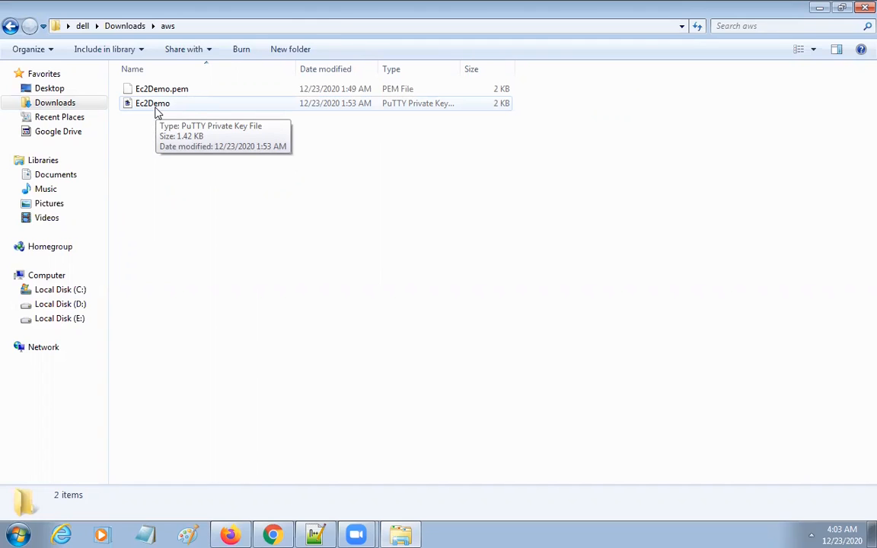
{"action": "left_click", "coordinate": [864, 8]}
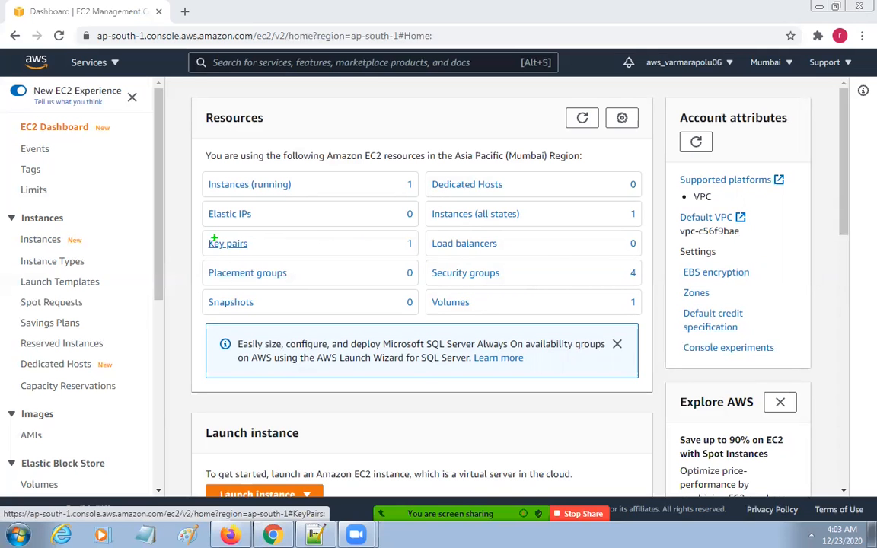
{"action": "mouse_move", "coordinate": [204, 230]}
{"action": "left_mouse_down"}
{"action": "mouse_move", "coordinate": [309, 256]}
{"action": "mouse_move", "coordinate": [421, 259]}
{"action": "left_mouse_up"}
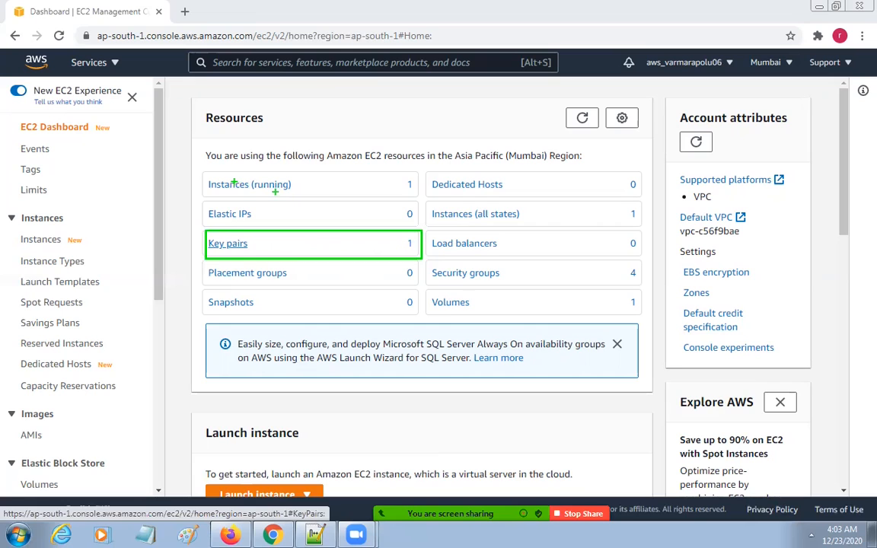
Show the running instances from the dashboard again and clear the running state filter from the list
{"action": "left_click", "coordinate": [259, 186]}
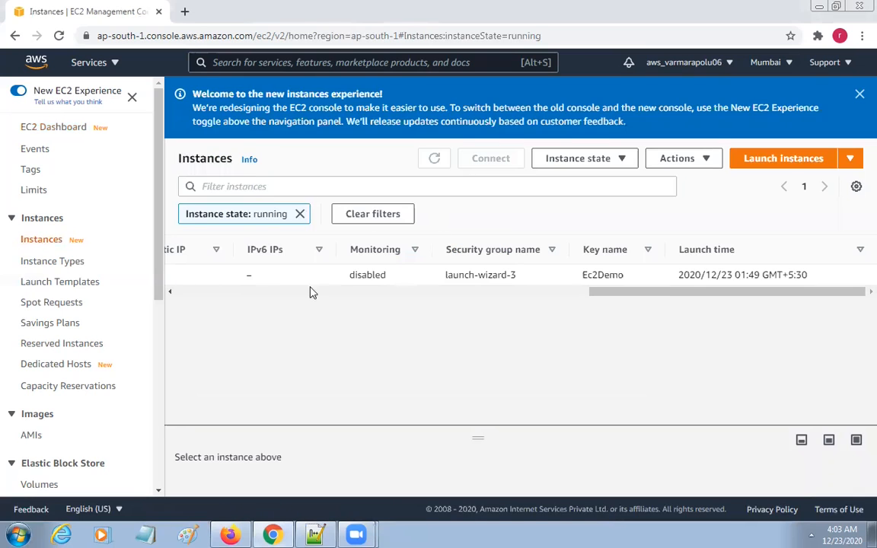
{"action": "left_click", "coordinate": [301, 216]}
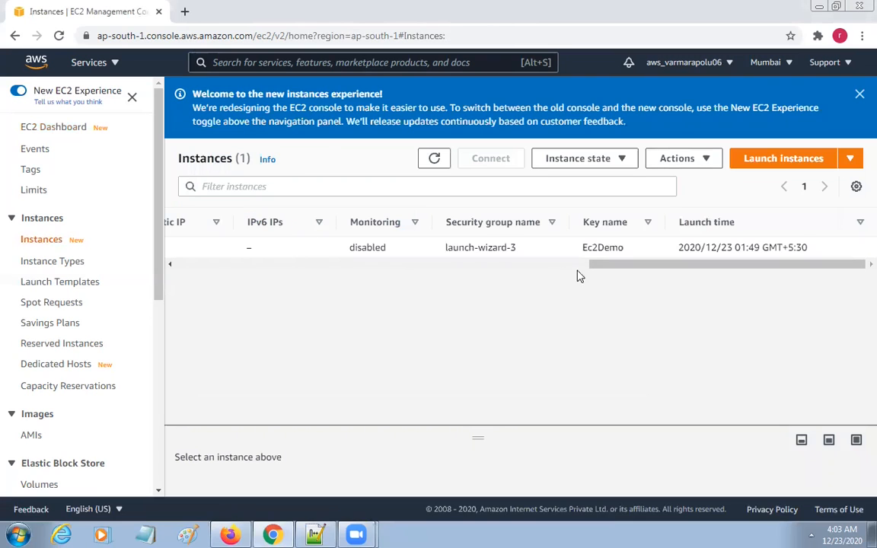
{"action": "left_click_drag", "start_coordinate": [593, 269], "coordinate": [181, 274]}
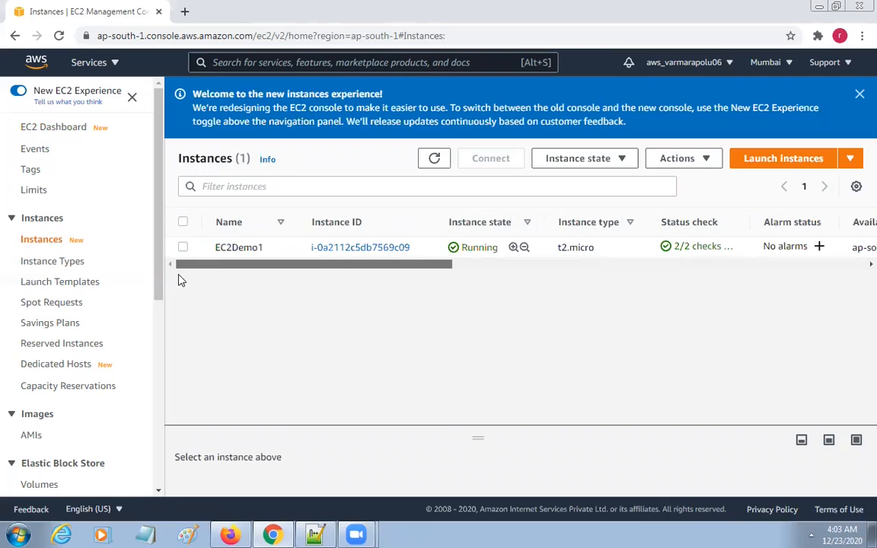
Stop the EC2Demo1 instance and confirm the stop request
{"action": "left_click", "coordinate": [235, 248]}
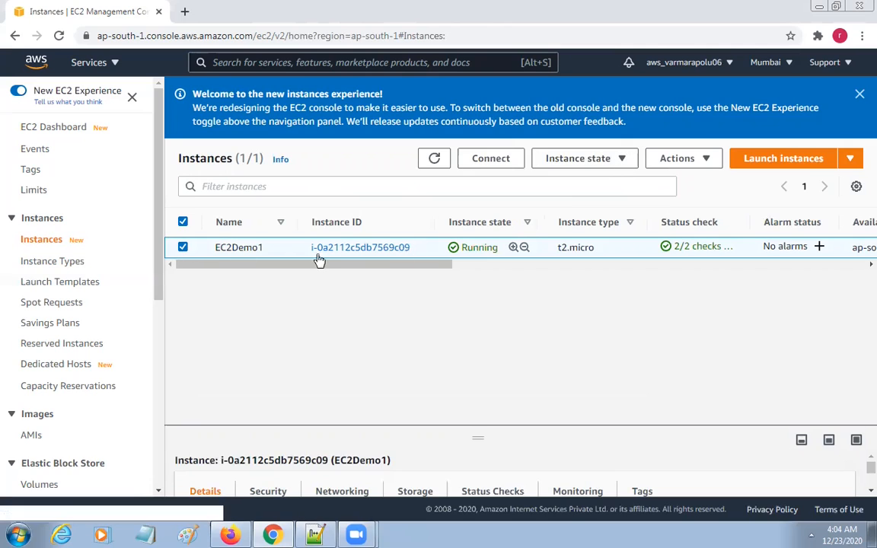
{"action": "left_click", "coordinate": [622, 161]}
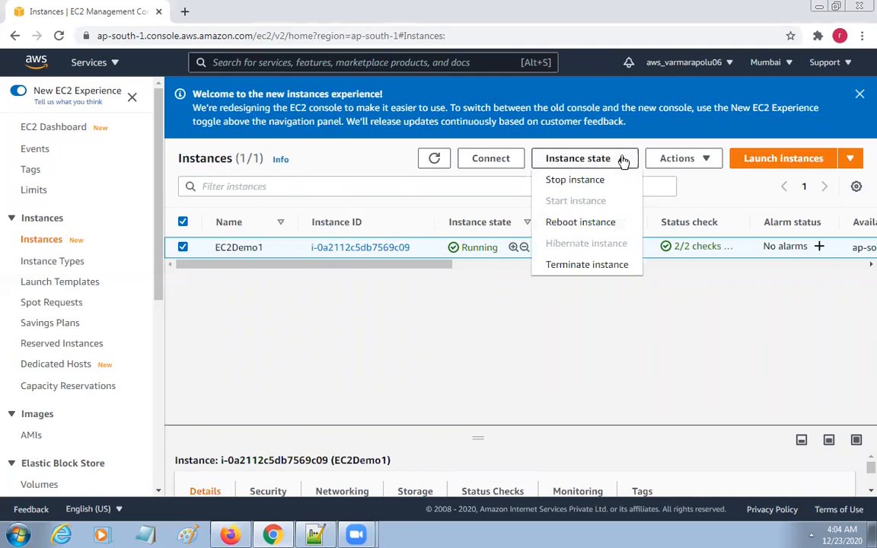
{"action": "left_click", "coordinate": [580, 182]}
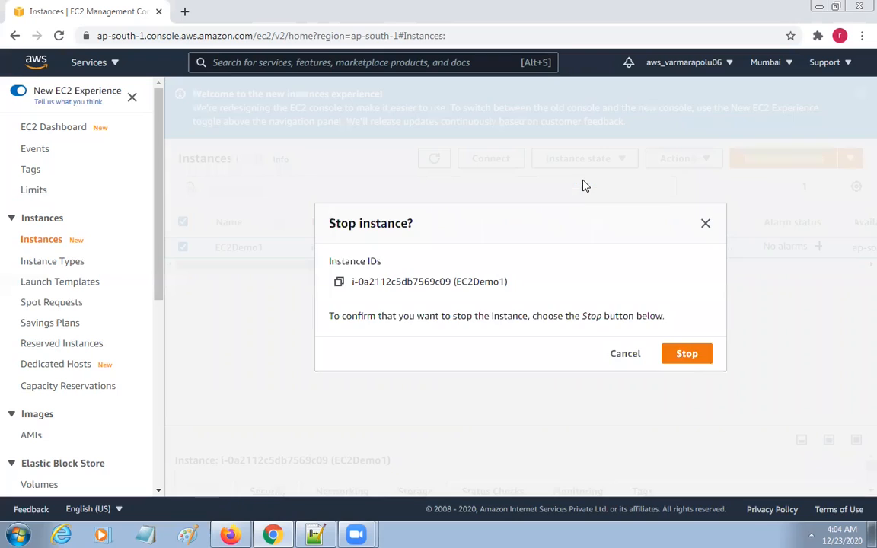
{"action": "left_click", "coordinate": [687, 355]}
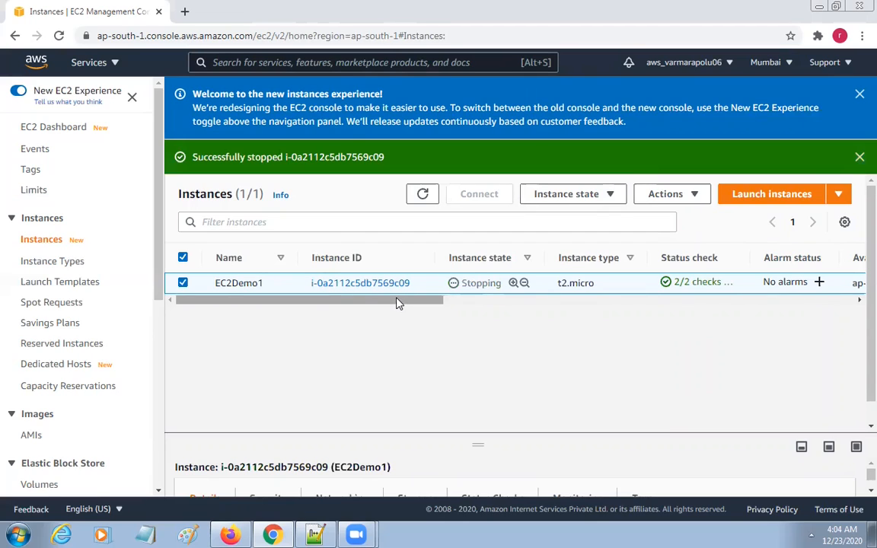
{"action": "left_click_drag", "start_coordinate": [395, 302], "coordinate": [426, 301]}
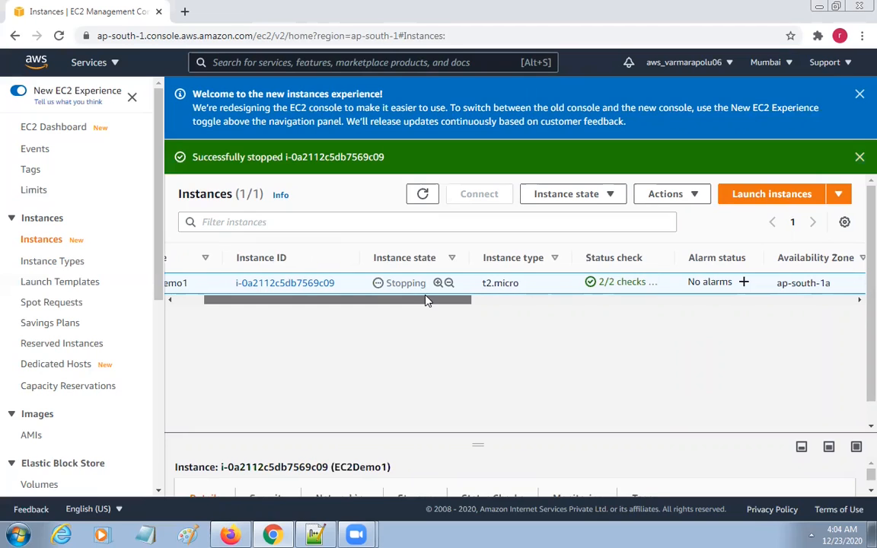
Show the running instances from the EC2 dashboard and clear the running state filter to check the EC2Demo1 instance's state
{"action": "left_click_drag", "start_coordinate": [426, 299], "coordinate": [369, 306]}
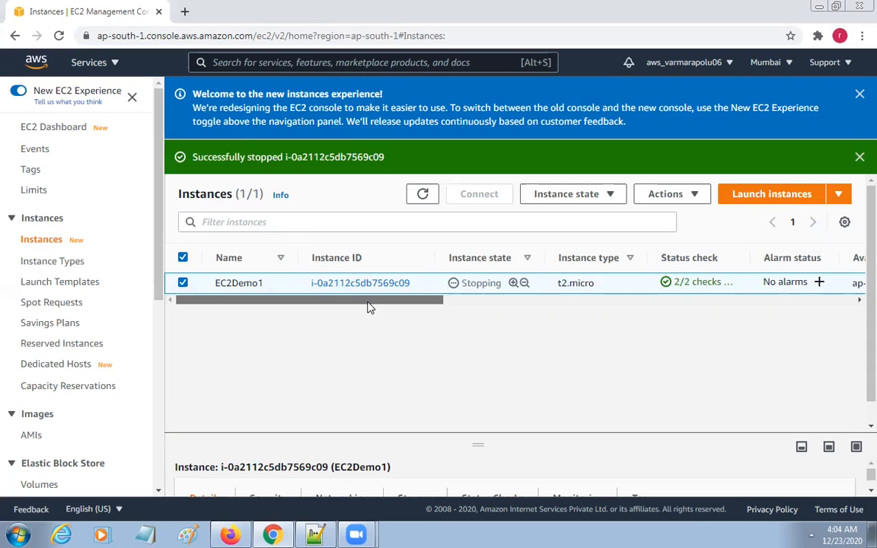
{"action": "left_click", "coordinate": [49, 129]}
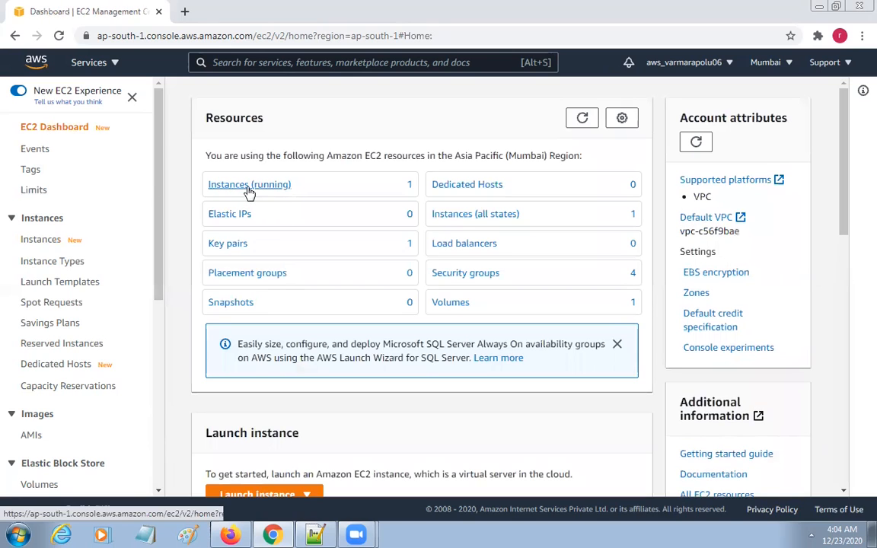
{"action": "left_click", "coordinate": [249, 190]}
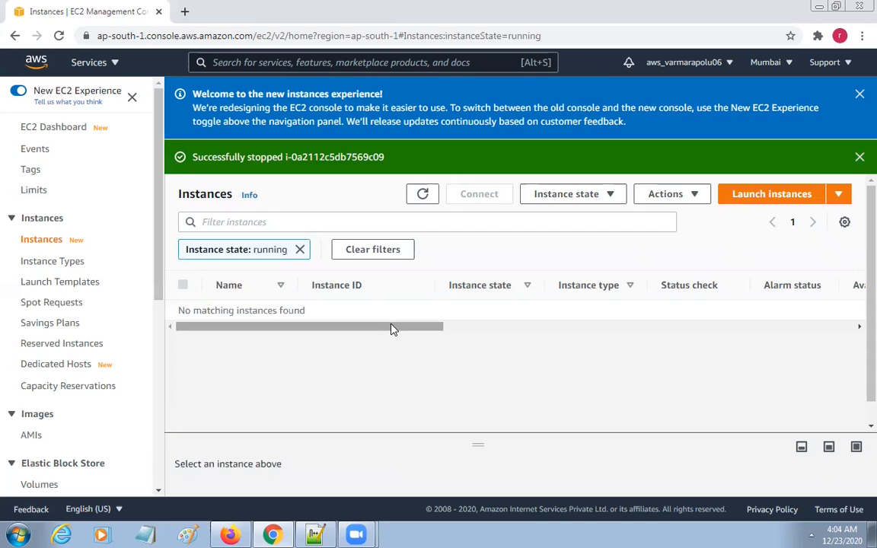
{"action": "left_click_drag", "start_coordinate": [390, 327], "coordinate": [411, 327]}
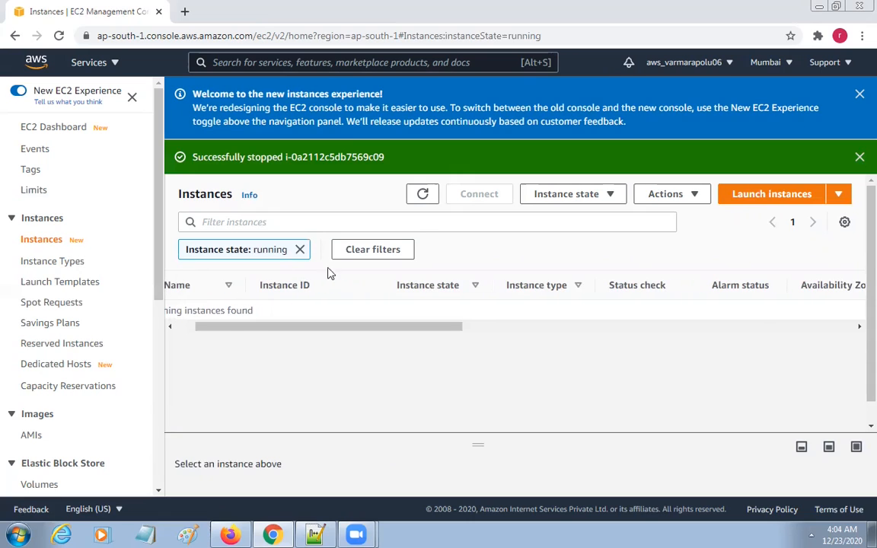
{"action": "left_click", "coordinate": [300, 251]}
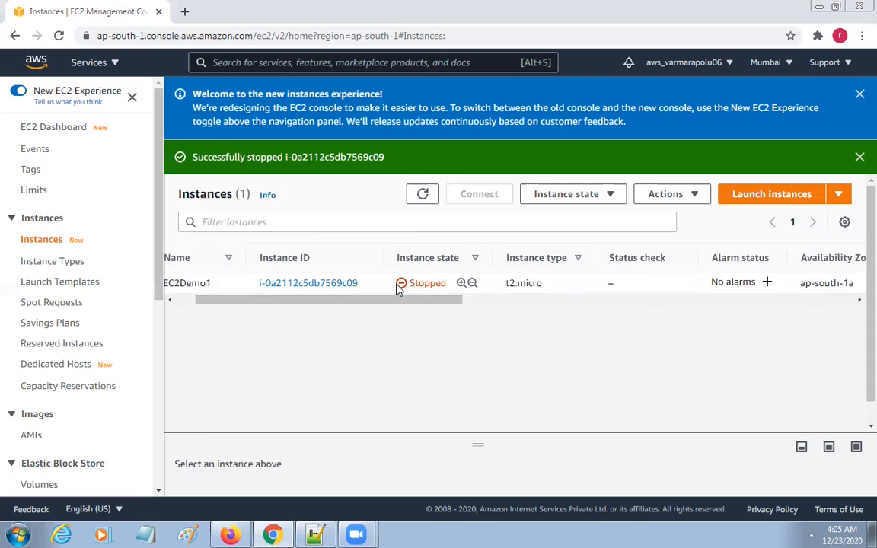
Terminate the stopped EC2Demo1 instance and confirm the termination
{"action": "left_click", "coordinate": [613, 195]}
{"action": "left_click_drag", "start_coordinate": [401, 299], "coordinate": [211, 289]}
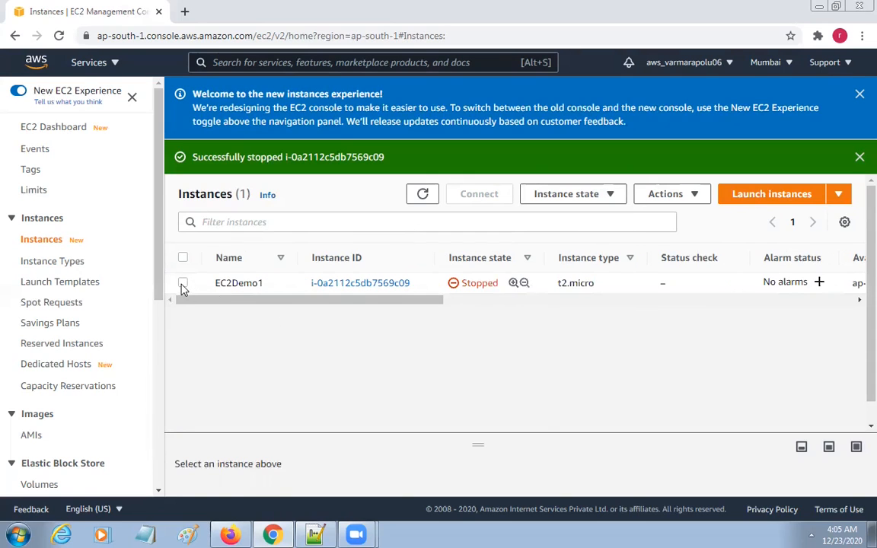
{"action": "left_click", "coordinate": [182, 285]}
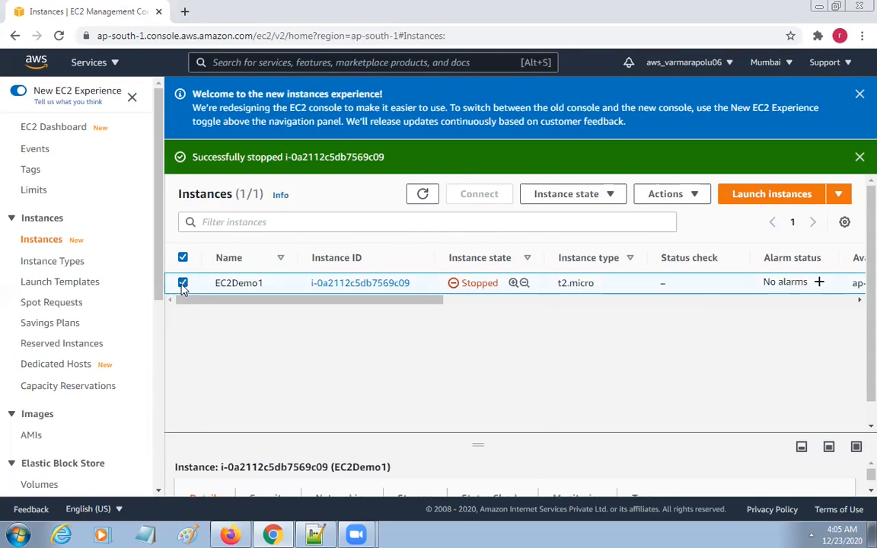
{"action": "left_click", "coordinate": [613, 195]}
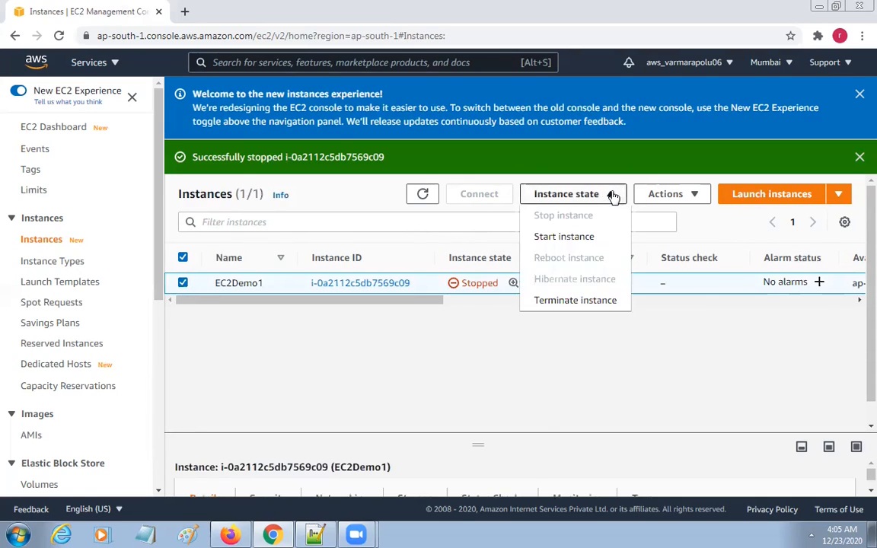
{"action": "left_click", "coordinate": [587, 300]}
{"action": "left_click", "coordinate": [669, 363]}
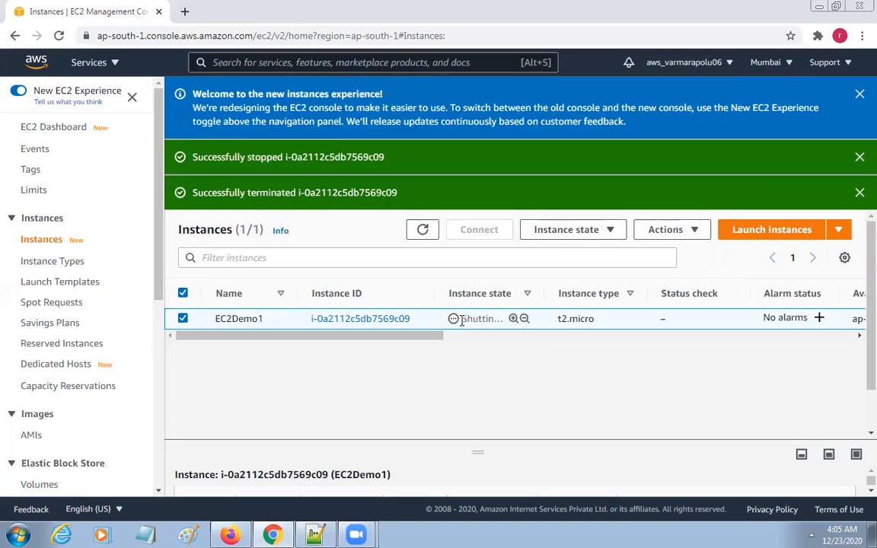
Check the EC2Demo1 instance's state in the list, and return to the EC2 dashboard and reload it to review the resource counts
{"action": "left_click_drag", "start_coordinate": [463, 319], "coordinate": [496, 318]}
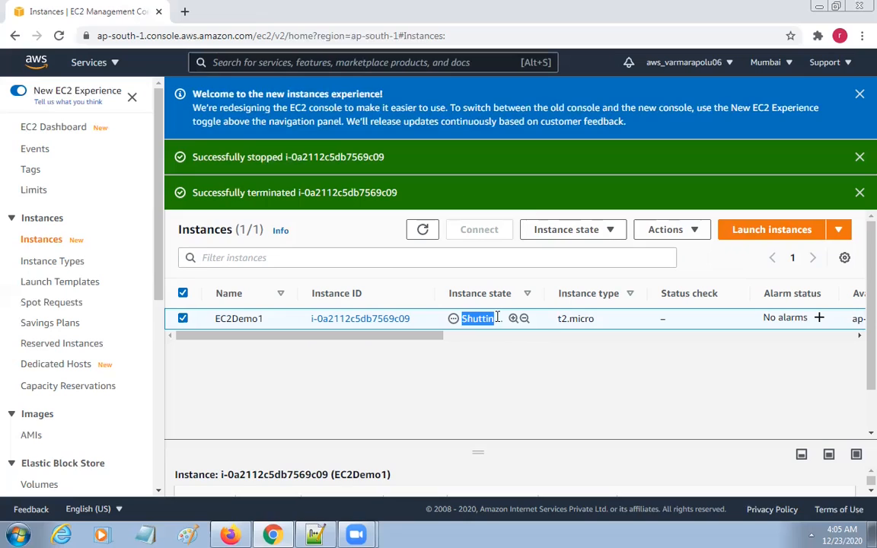
{"action": "left_click_drag", "start_coordinate": [408, 336], "coordinate": [438, 341]}
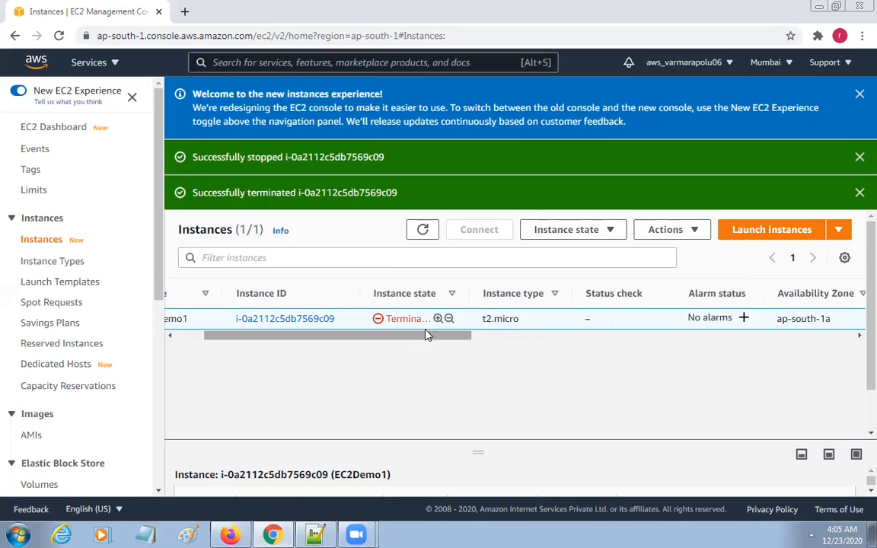
{"action": "left_click_drag", "start_coordinate": [422, 317], "coordinate": [383, 318]}
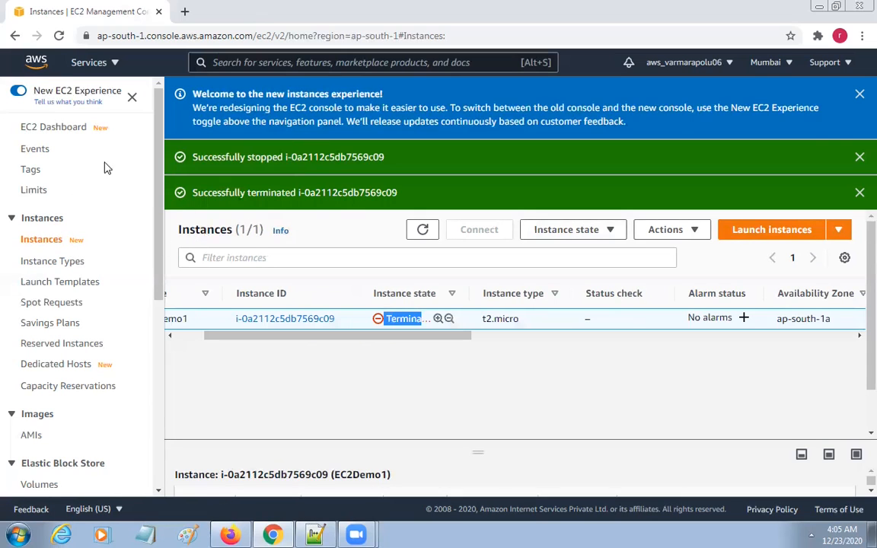
{"action": "left_click", "coordinate": [67, 128]}
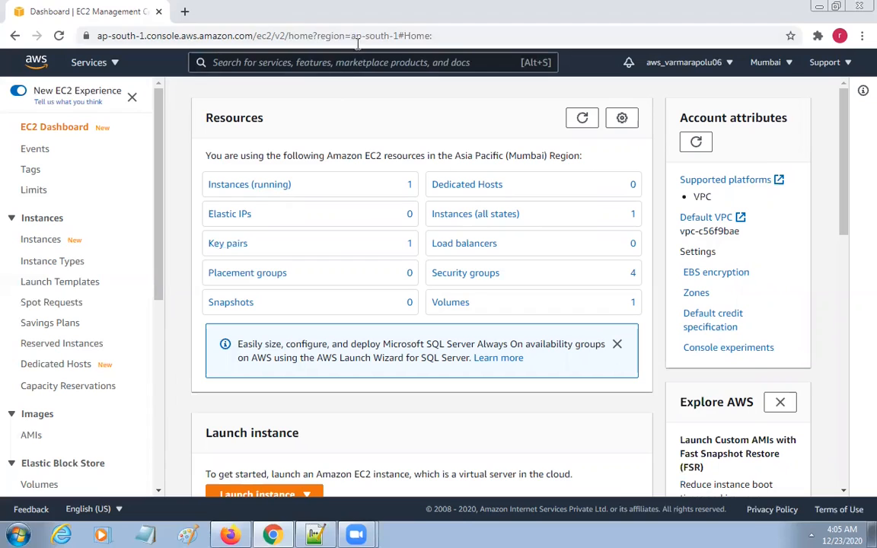
{"action": "left_click", "coordinate": [449, 35]}
{"action": "key", "text": "Return"}
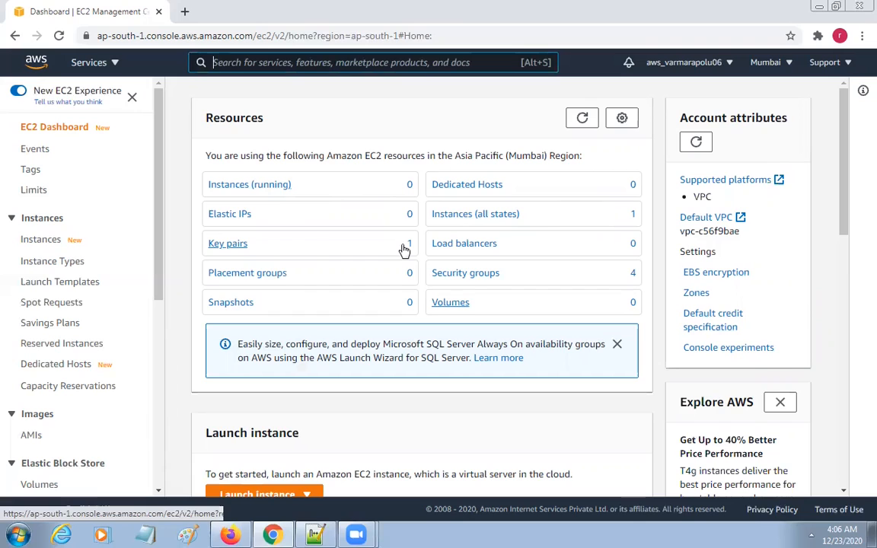
Delete the Ec2Demo key pair, entering delete as the confirmation text
{"action": "left_click", "coordinate": [237, 244]}
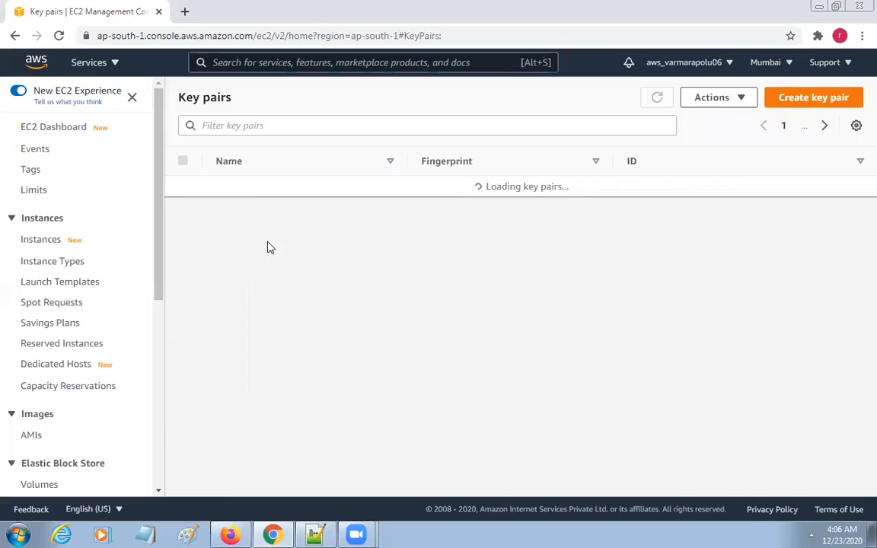
{"action": "left_click", "coordinate": [182, 187]}
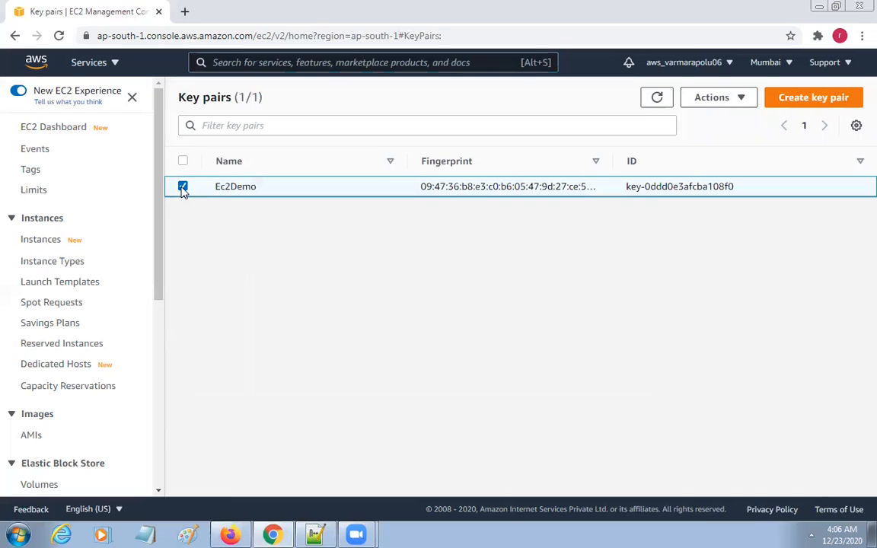
{"action": "left_click", "coordinate": [737, 99]}
{"action": "left_click", "coordinate": [735, 140]}
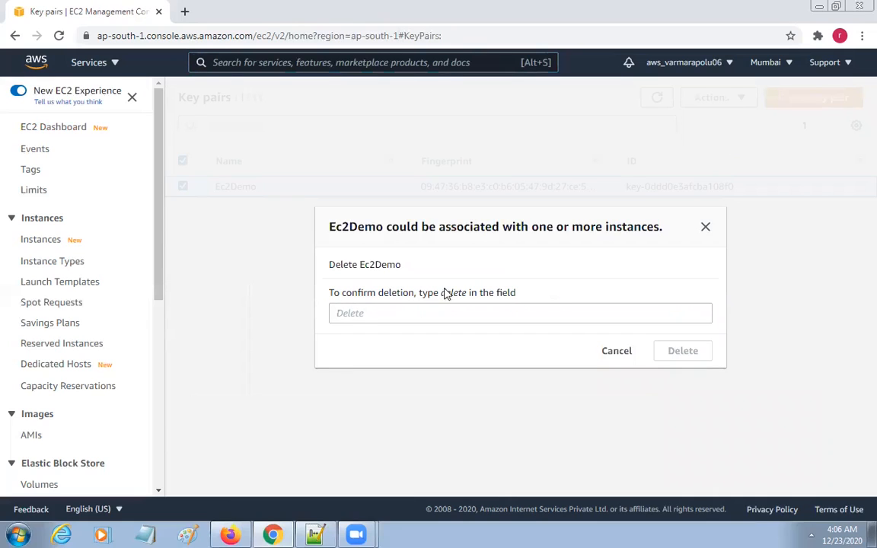
{"action": "left_click", "coordinate": [352, 312]}
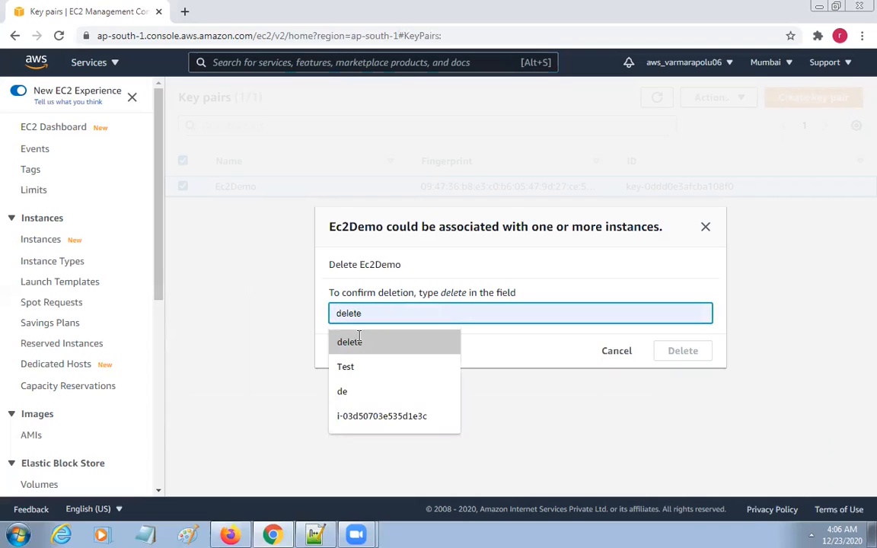
{"action": "left_click", "coordinate": [358, 339]}
{"action": "left_click", "coordinate": [686, 353]}
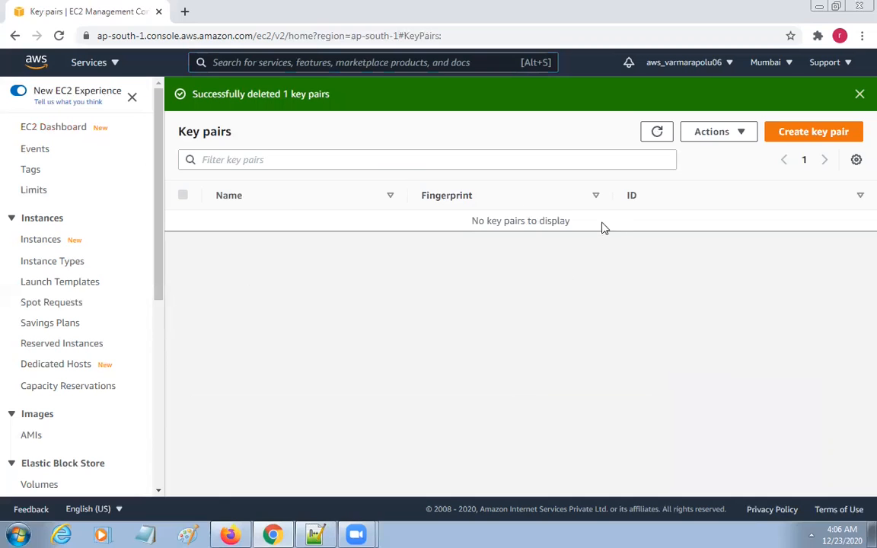
Reload the EC2 dashboard and list the instances without the running state filter
{"action": "left_click", "coordinate": [60, 132]}
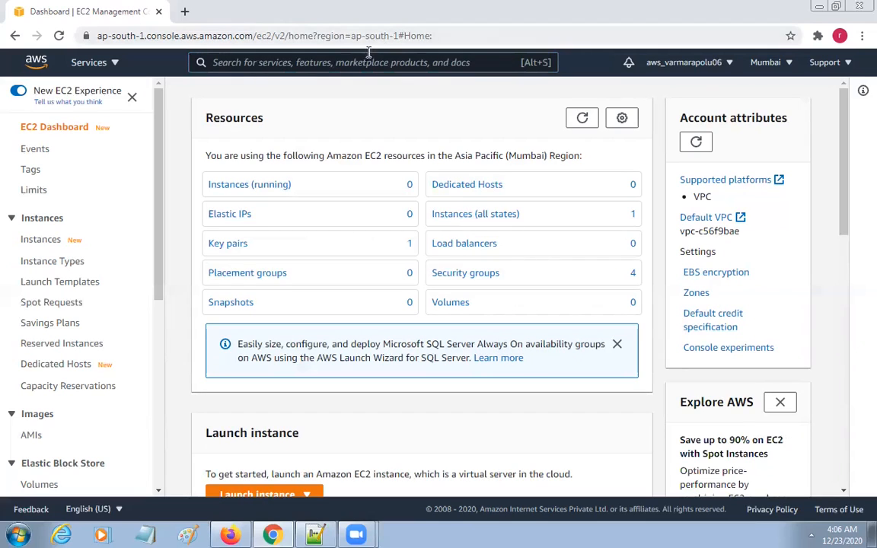
{"action": "left_click", "coordinate": [474, 36]}
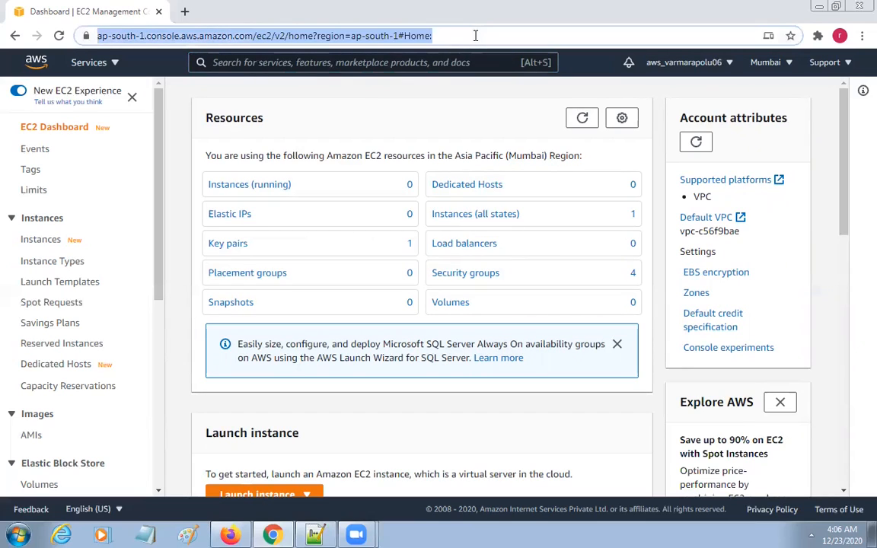
{"action": "key", "text": "Return"}
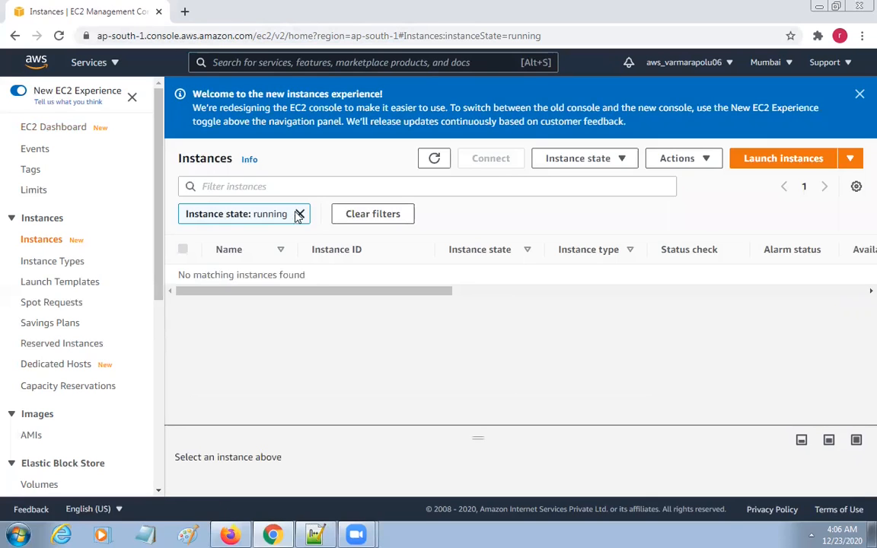
{"action": "left_click", "coordinate": [301, 215]}
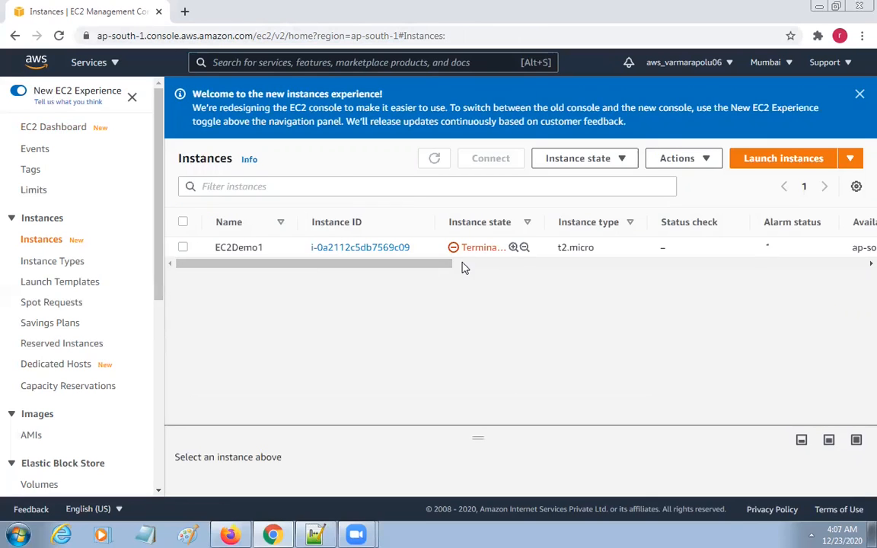
Open the security groups from the EC2 dashboard and delete the launch-wizard-3 group, leaving the default group unselected
{"action": "left_click", "coordinate": [56, 128]}
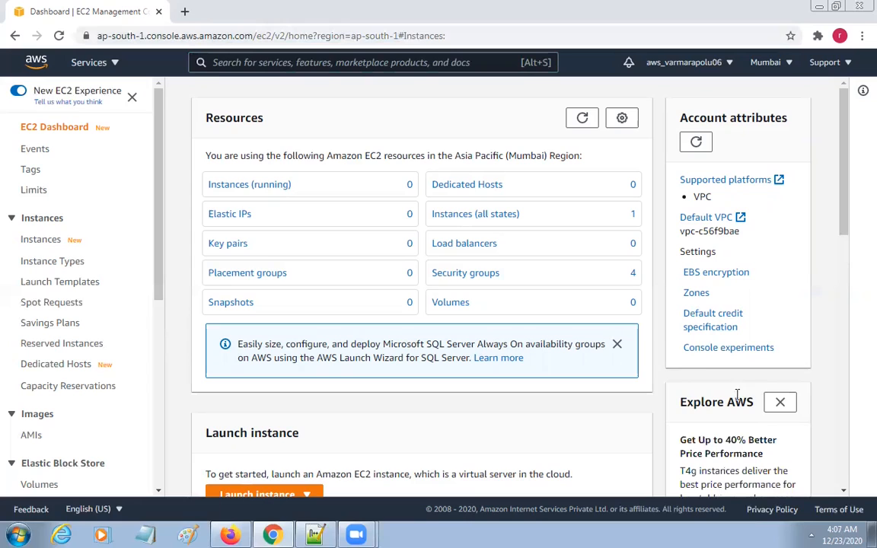
{"action": "left_click", "coordinate": [485, 280]}
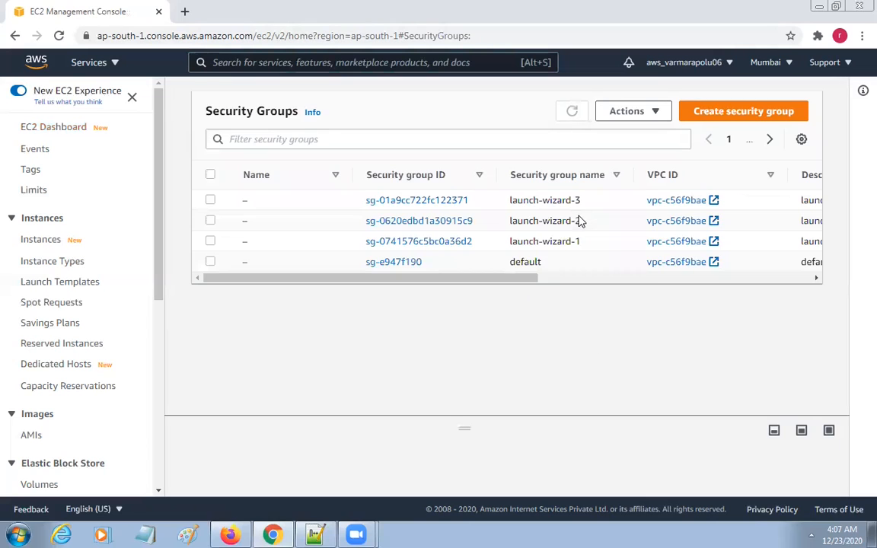
{"action": "left_click_drag", "start_coordinate": [543, 270], "coordinate": [360, 270]}
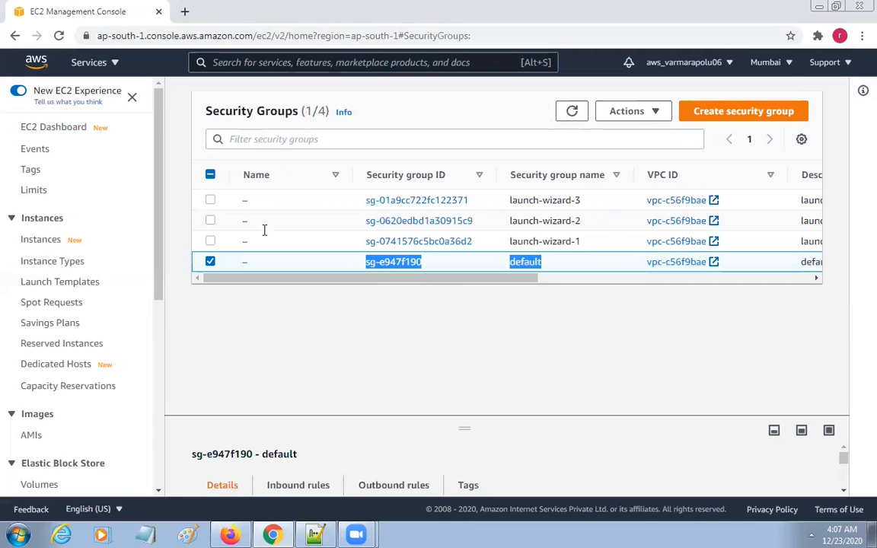
{"action": "left_click", "coordinate": [211, 200]}
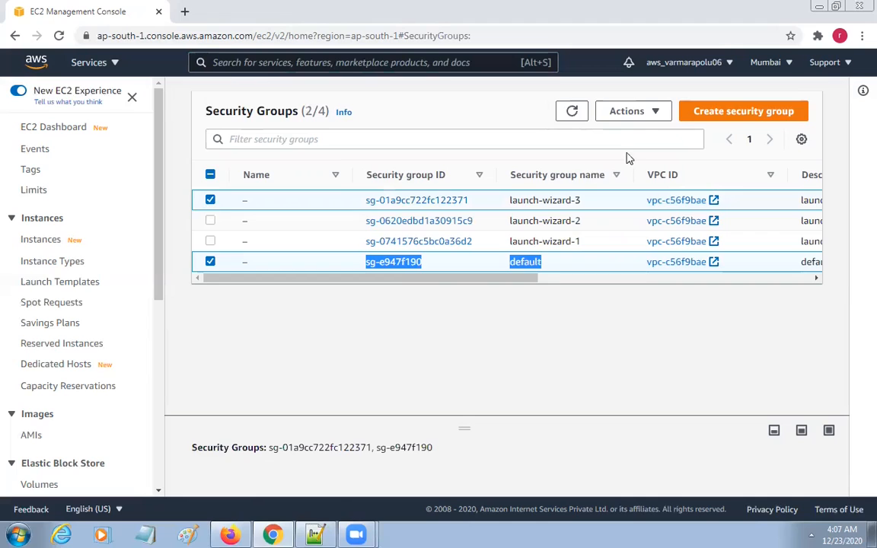
{"action": "left_click", "coordinate": [211, 261]}
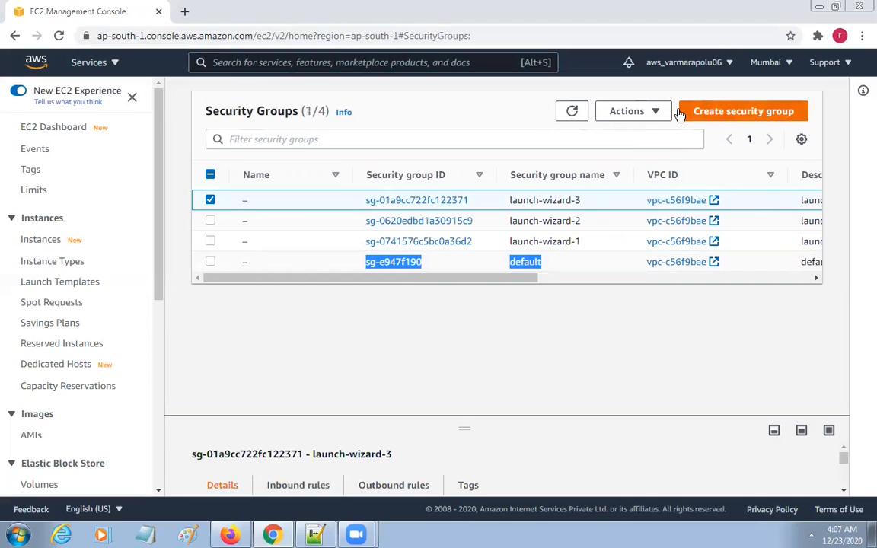
{"action": "left_click", "coordinate": [655, 112]}
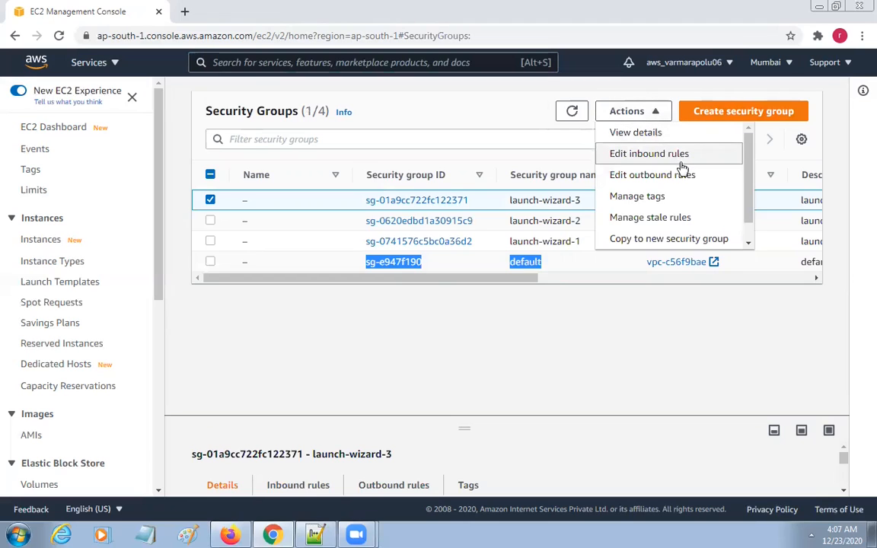
{"action": "left_click_drag", "start_coordinate": [746, 188], "coordinate": [757, 221]}
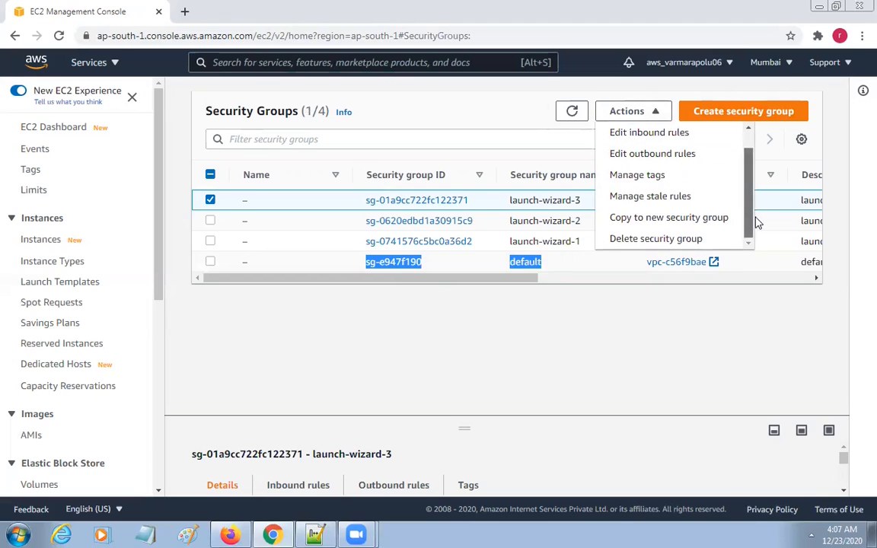
{"action": "left_click", "coordinate": [708, 240]}
{"action": "left_click", "coordinate": [816, 337]}
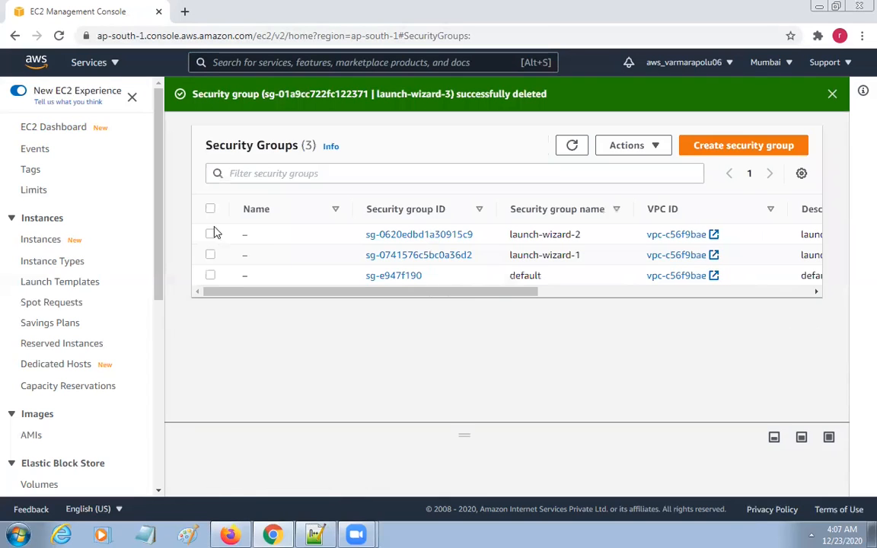
Delete the launch-wizard-2 security group and confirm the deletion
{"action": "left_click", "coordinate": [210, 235]}
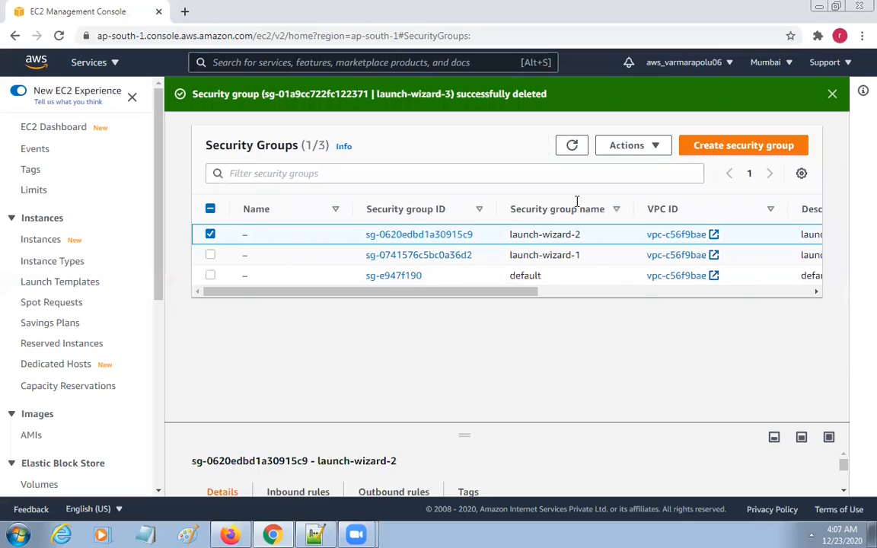
{"action": "left_click", "coordinate": [647, 145]}
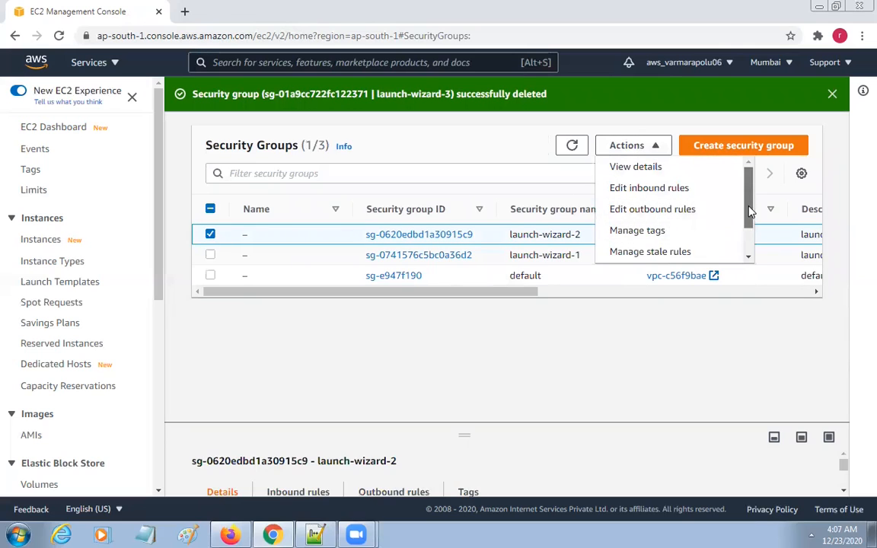
{"action": "left_click_drag", "start_coordinate": [744, 199], "coordinate": [748, 239]}
{"action": "left_click", "coordinate": [703, 255]}
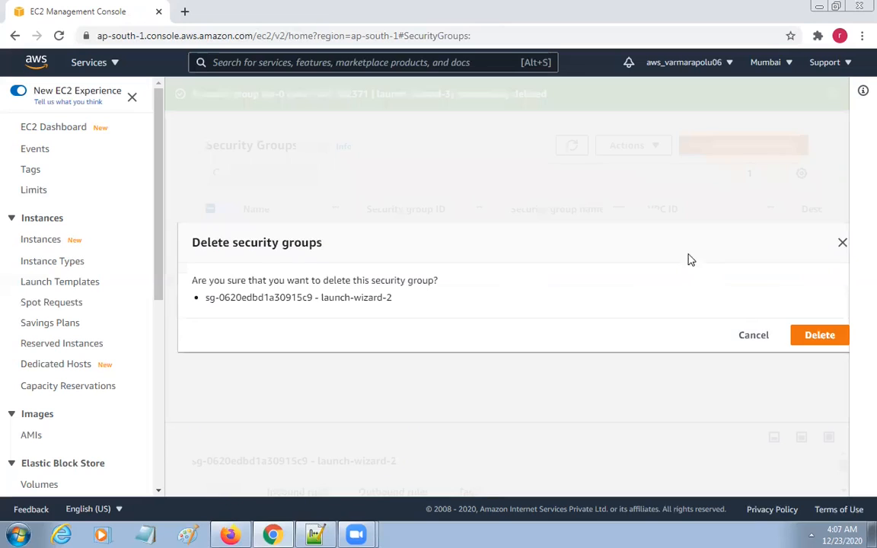
{"action": "left_click", "coordinate": [806, 337]}
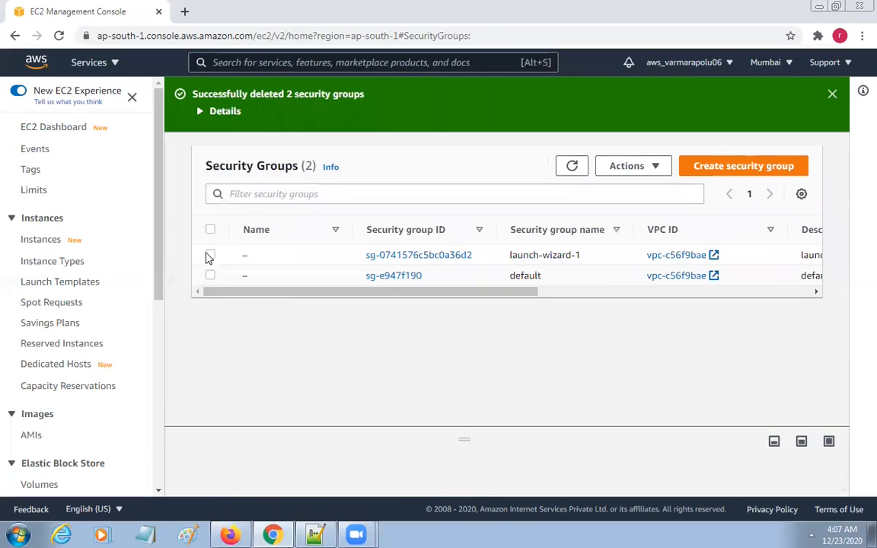
Delete the launch-wizard-1 security group and confirm the deletion, keeping the default group
{"action": "left_click", "coordinate": [210, 255]}
{"action": "left_click", "coordinate": [645, 167]}
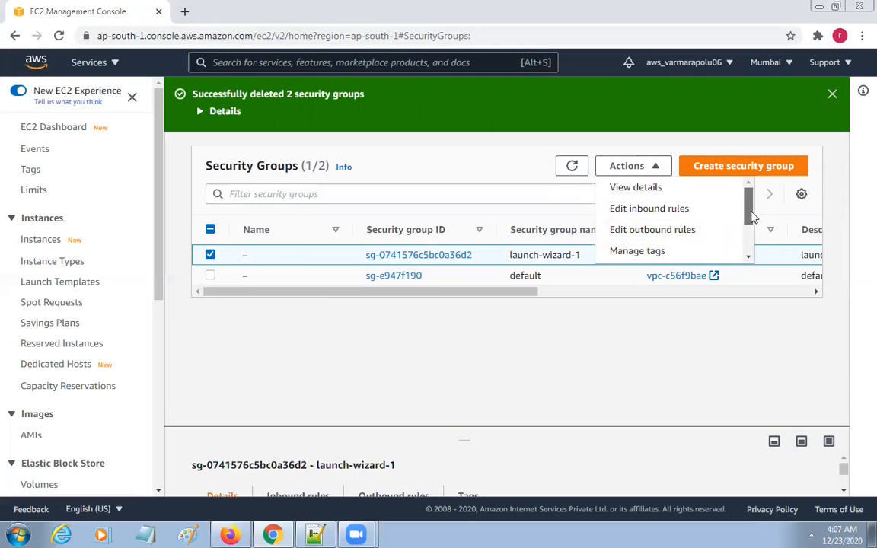
{"action": "left_click_drag", "start_coordinate": [745, 218], "coordinate": [751, 252]}
{"action": "left_click", "coordinate": [719, 254]}
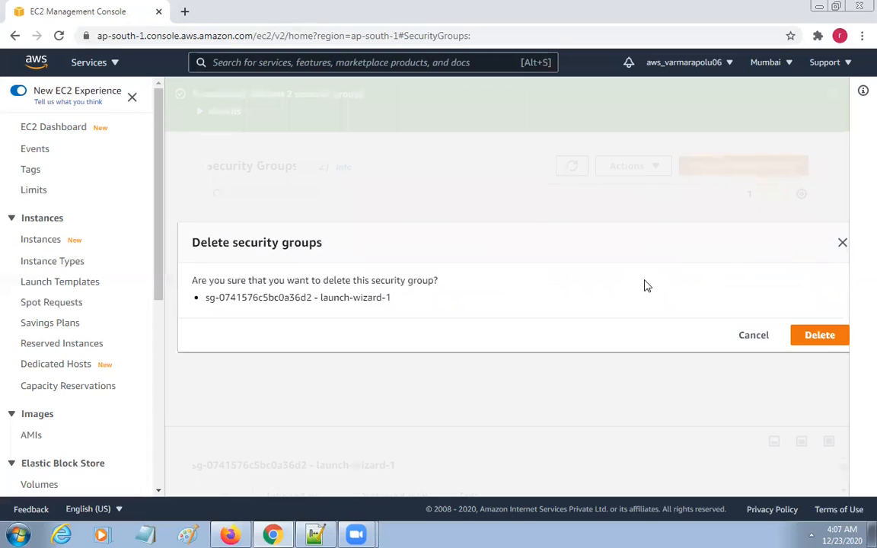
{"action": "left_click", "coordinate": [820, 335]}
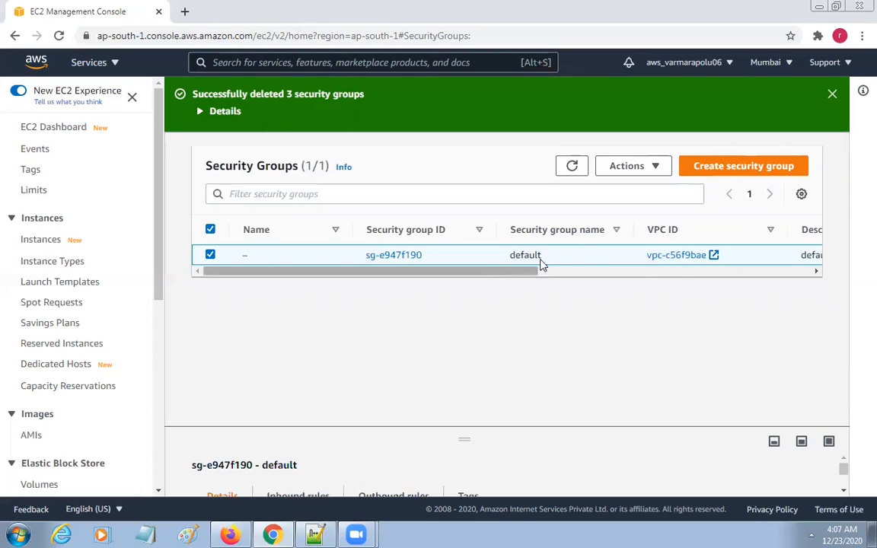
{"action": "left_click_drag", "start_coordinate": [554, 258], "coordinate": [511, 255]}
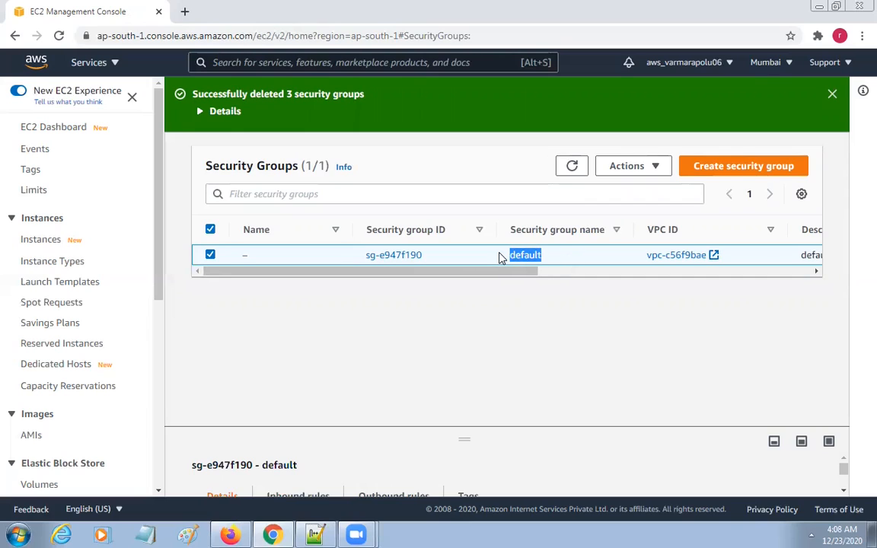
Return to the EC2 dashboard and reload the page to check the remaining instances, key pairs and security groups
{"action": "left_click", "coordinate": [57, 131]}
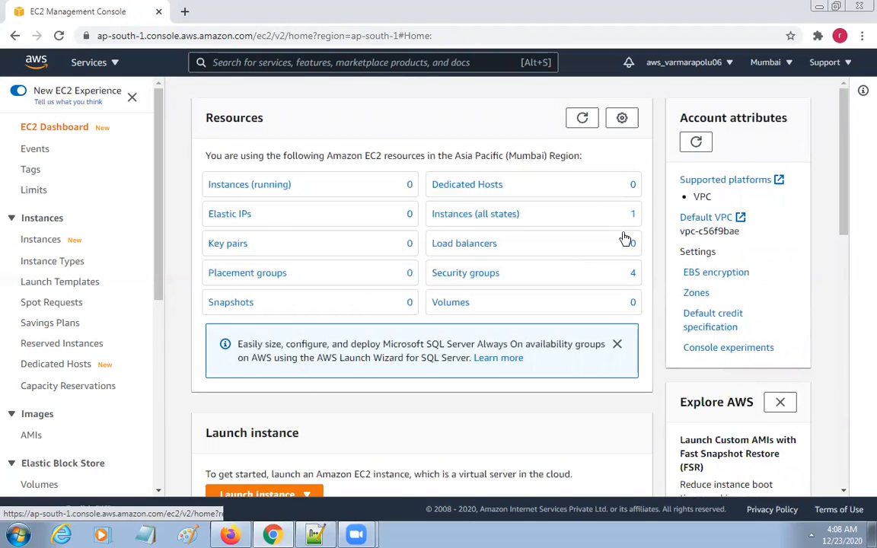
{"action": "left_click", "coordinate": [466, 35]}
{"action": "key", "text": "Return"}
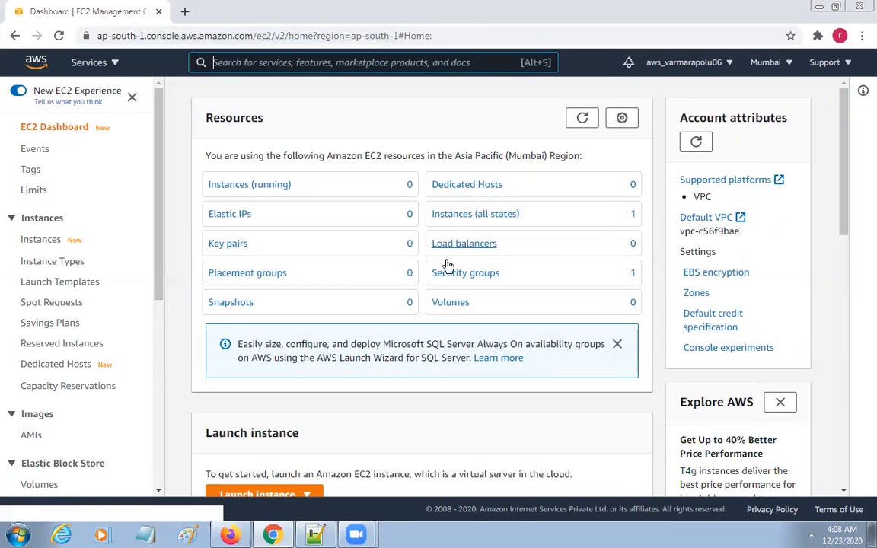
{"action": "left_click", "coordinate": [246, 188]}
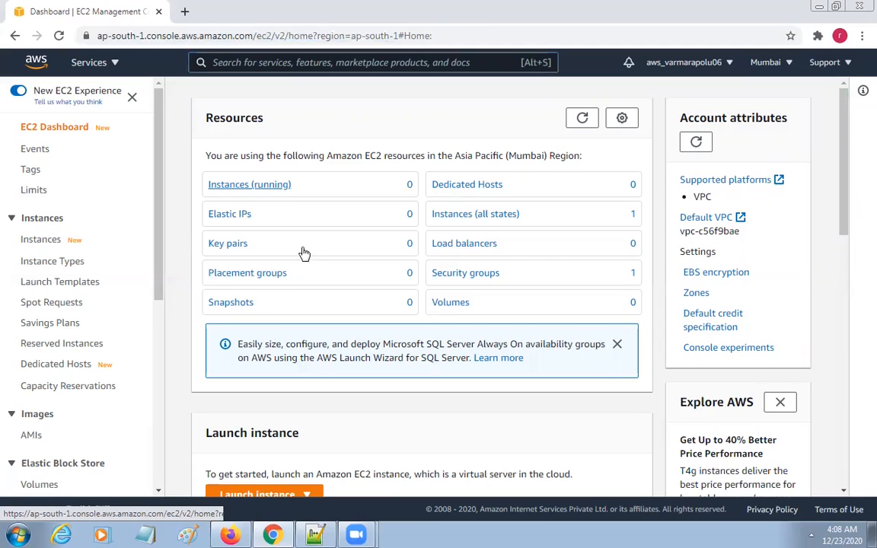